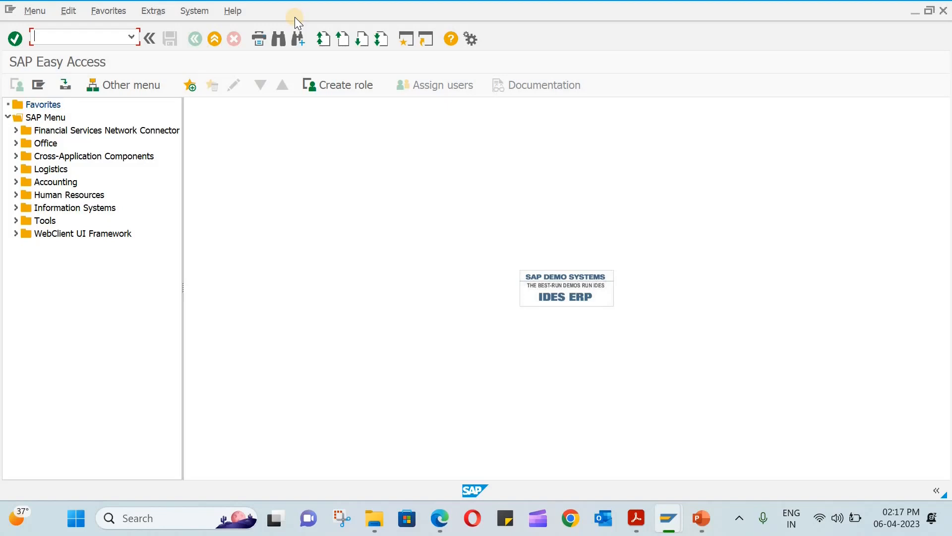
# - Open the SAP Reference IMG through transaction SPRO
pyautogui.write('spro')
pyautogui.press('Return')
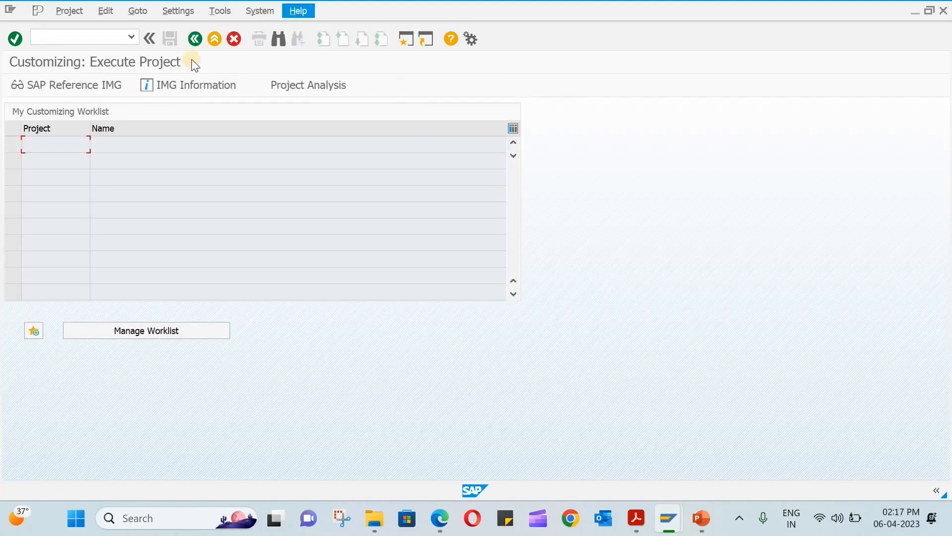
pyautogui.click(92, 83)
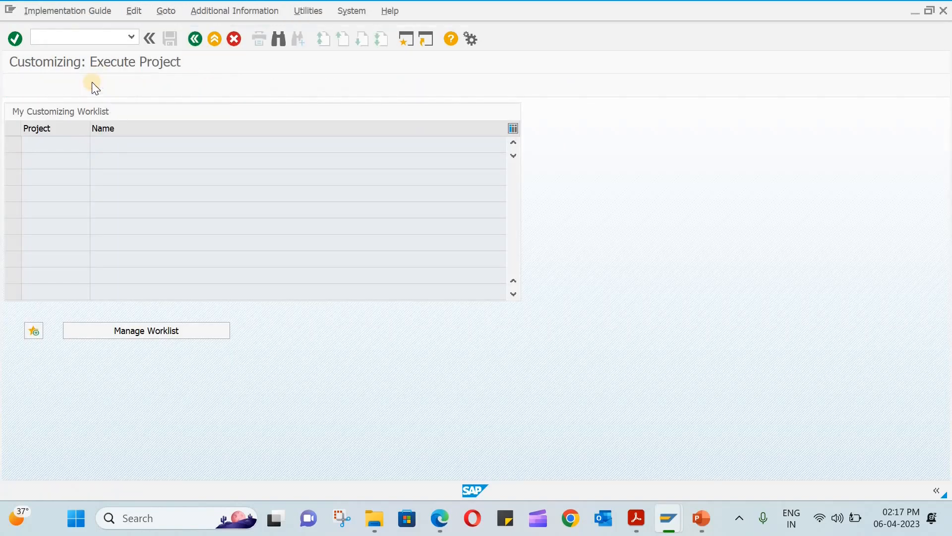
# - In Materials Management purchasing customizing, open Define External Representation of Item Categories and display the attributes of category B (Limit)
pyautogui.scroll(-3, 76, 323)
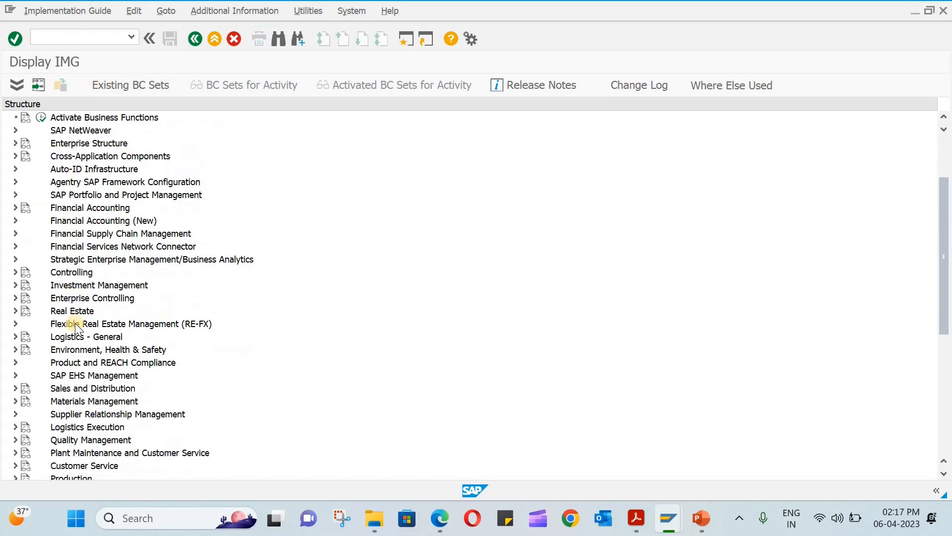
pyautogui.scroll(-3, 76, 323)
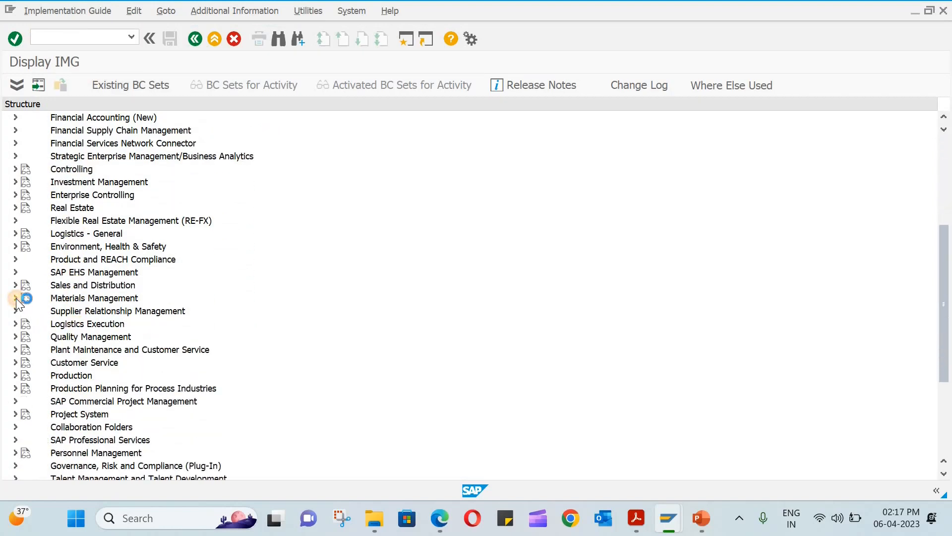
pyautogui.click(15, 299)
pyautogui.scroll(-3, 59, 391)
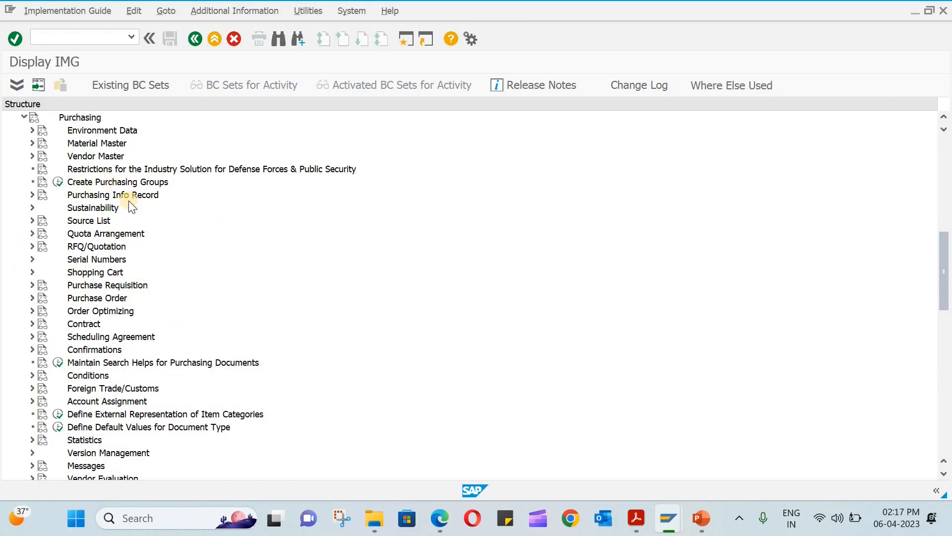
pyautogui.scroll(-4, 77, 307)
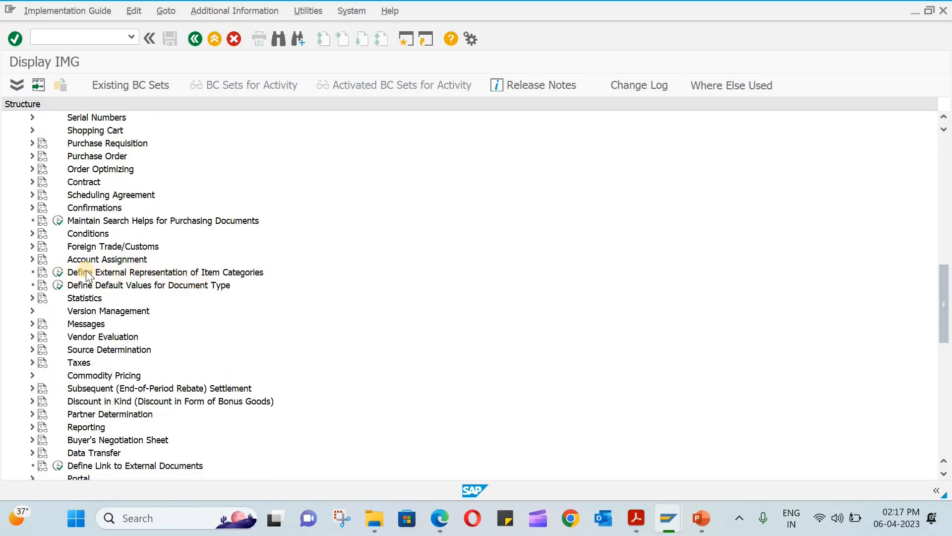
pyautogui.click(58, 272)
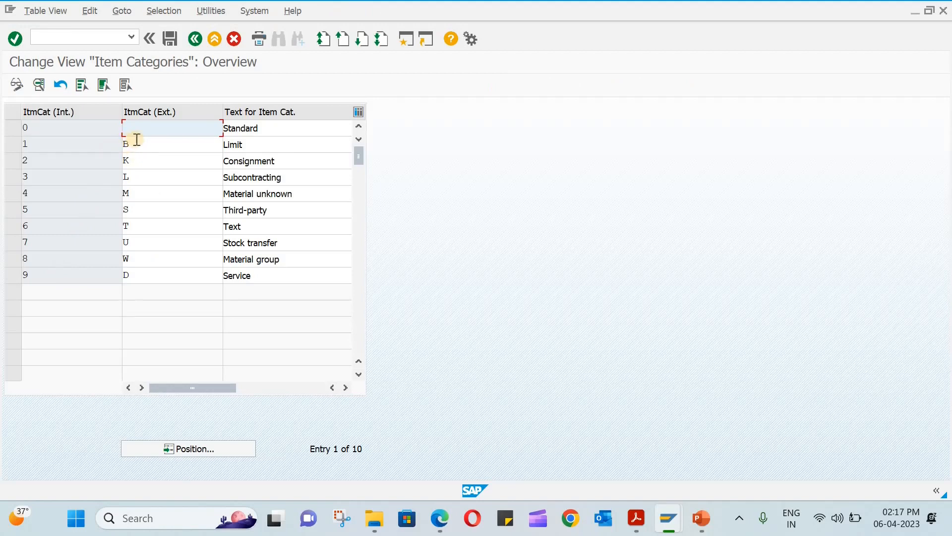
pyautogui.doubleClick(93, 144)
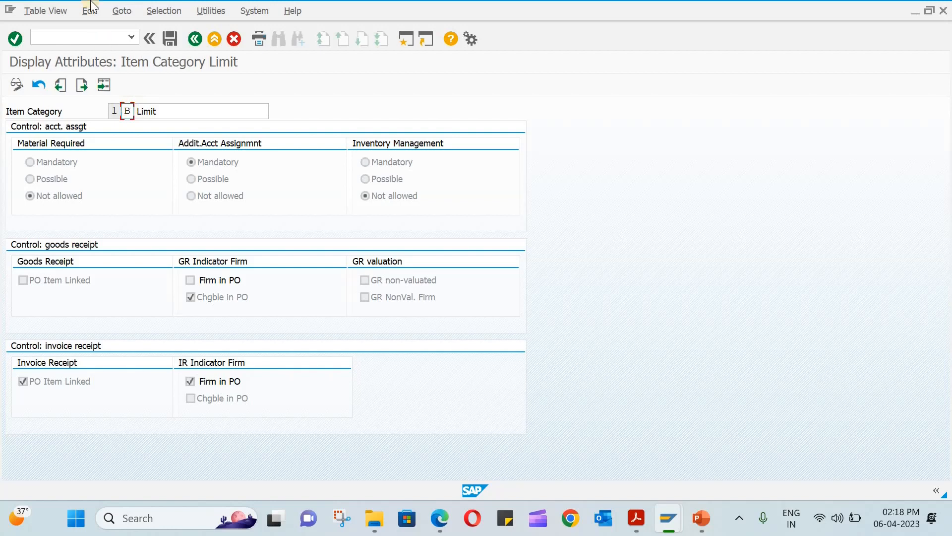
# - Leave the customizing view with /n and start purchase order creation with transaction ME21N
pyautogui.click(96, 38)
pyautogui.write('/n')
pyautogui.press('Return')
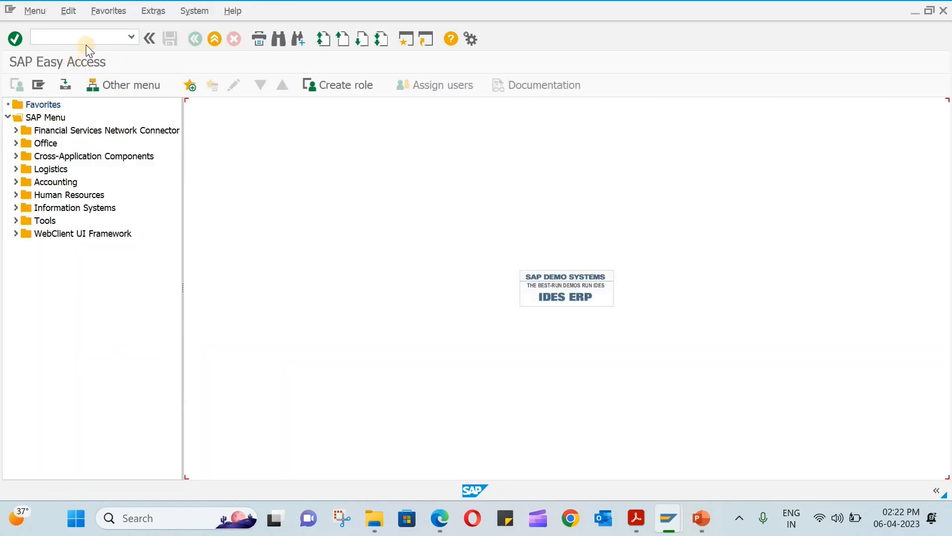
pyautogui.click(88, 41)
pyautogui.write('me21n')
pyautogui.press('Return')
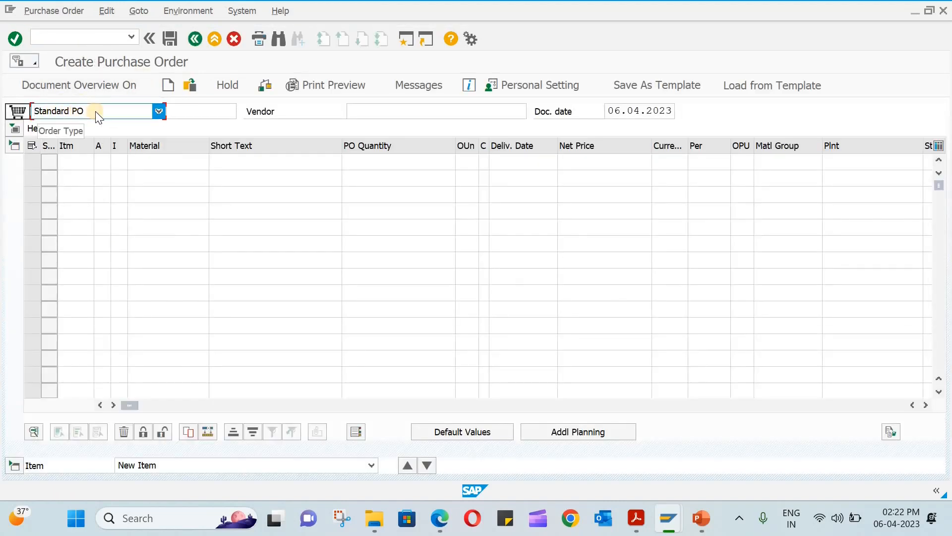
# - Set the purchase order type to Framework order and enter vendor VEN-101
pyautogui.click(95, 111)
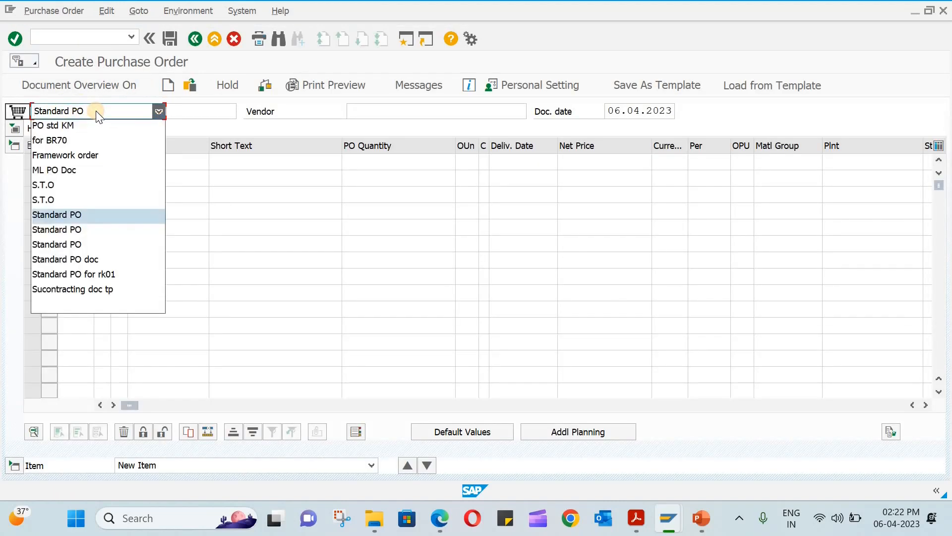
pyautogui.click(87, 156)
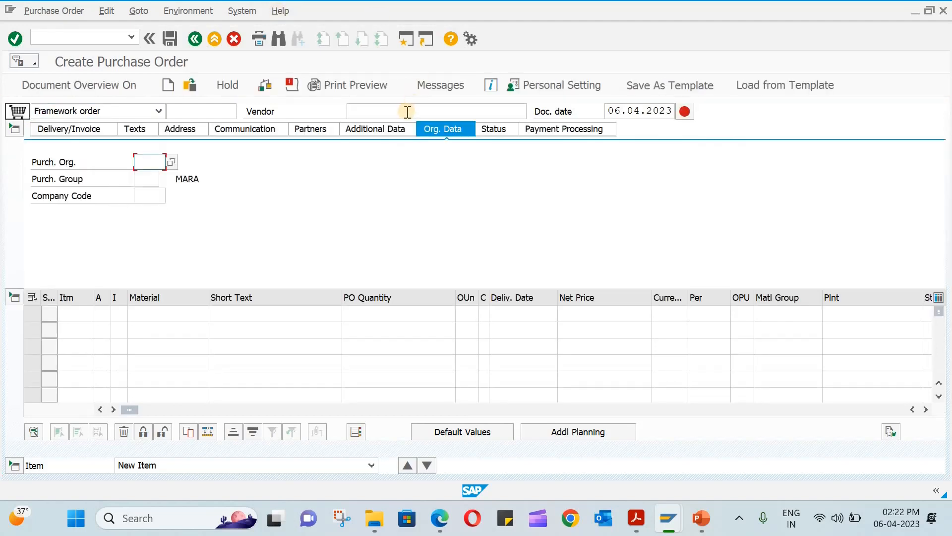
pyautogui.click(405, 111)
pyautogui.write('ven-101')
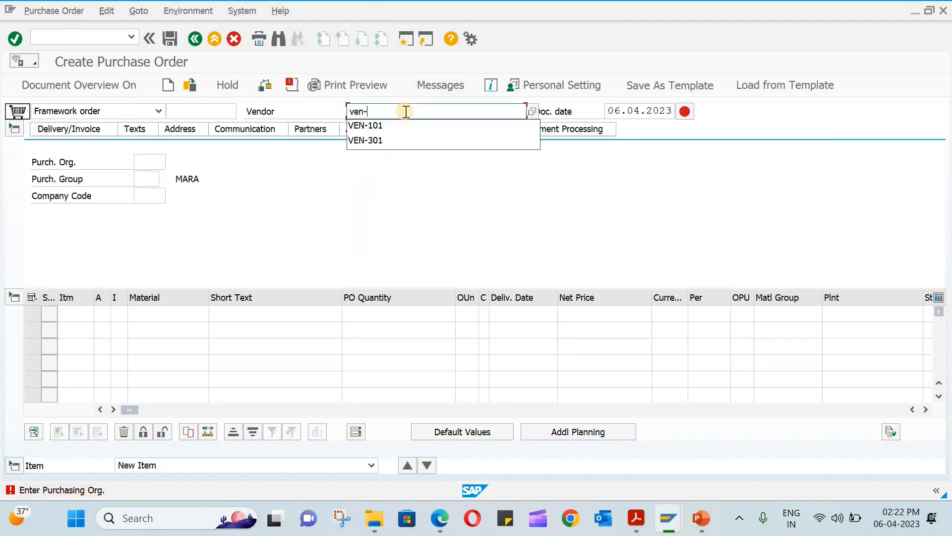
pyautogui.press('Return')
# - Enter the organizational data: purchasing organization ABPO, purchasing group ABP and company code ABCS
pyautogui.click(149, 160)
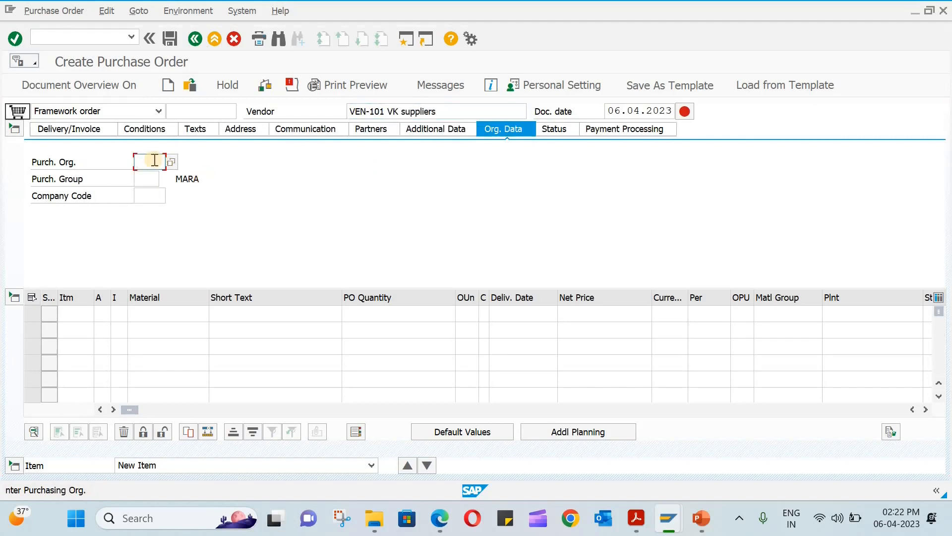
pyautogui.write('abpo')
pyautogui.press('Return')
pyautogui.write('abp')
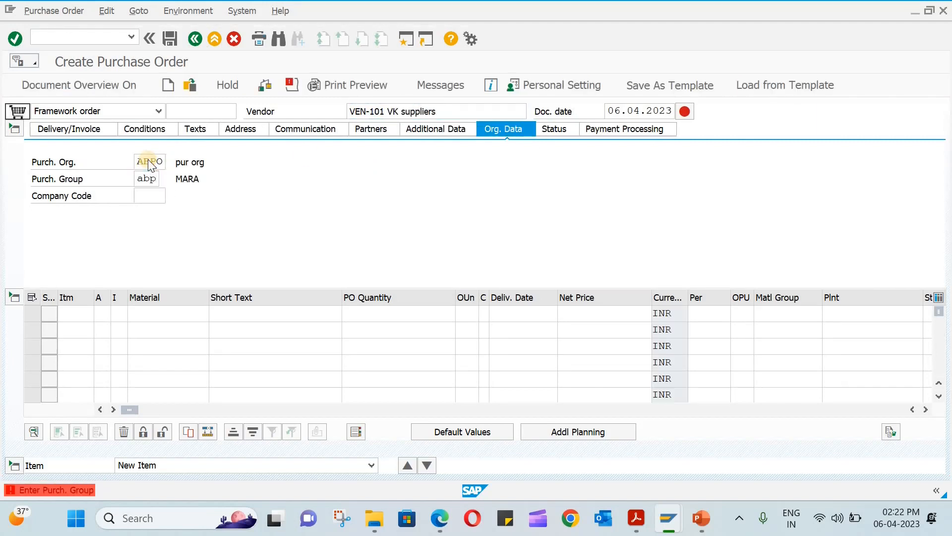
pyautogui.press('Return')
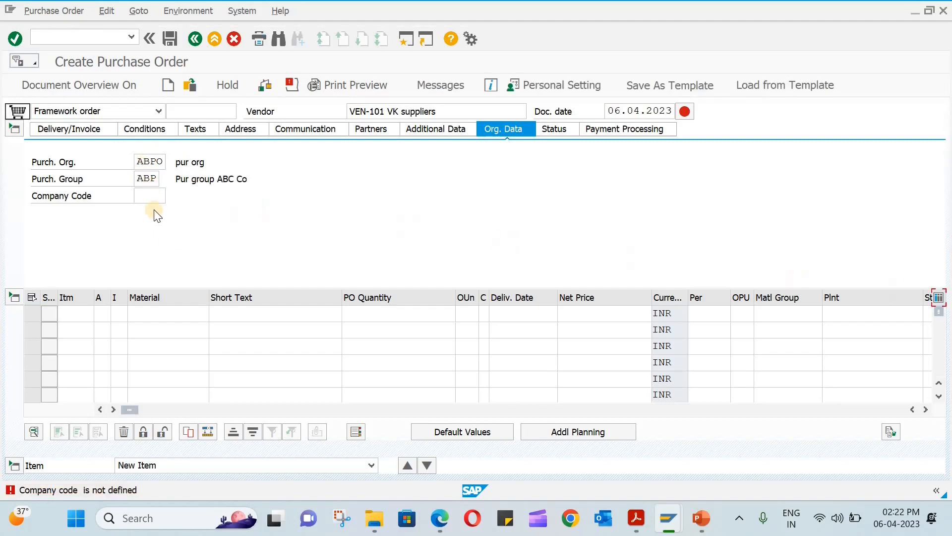
pyautogui.click(151, 195)
pyautogui.write('abc')
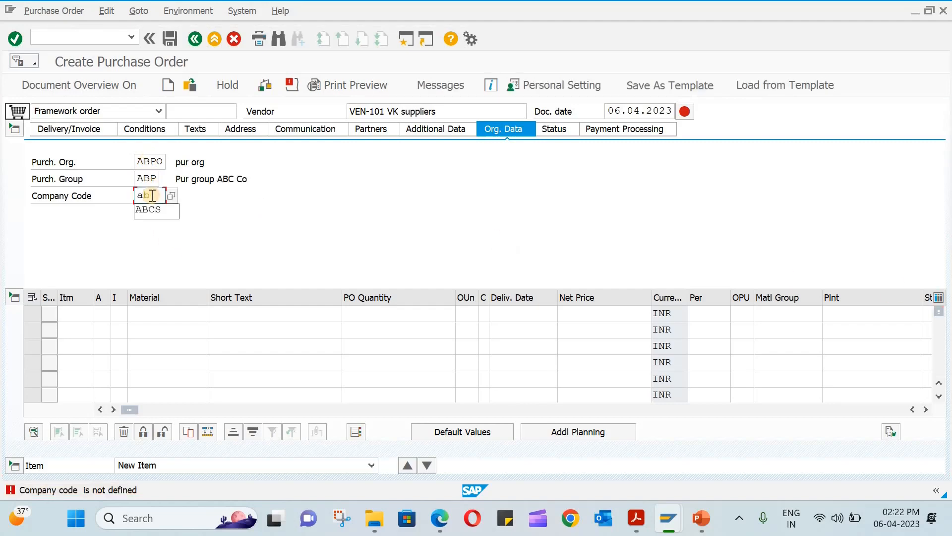
pyautogui.write('s')
pyautogui.press('Return')
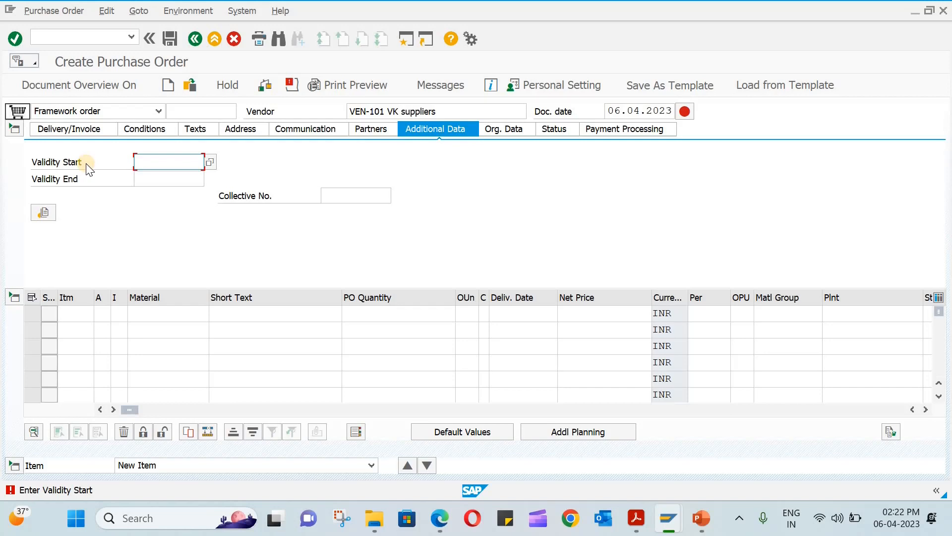
# - Set the framework order's validity start to 06.04.2023 and its validity end to 06.04.2024
pyautogui.click(211, 162)
pyautogui.doubleClick(284, 307)
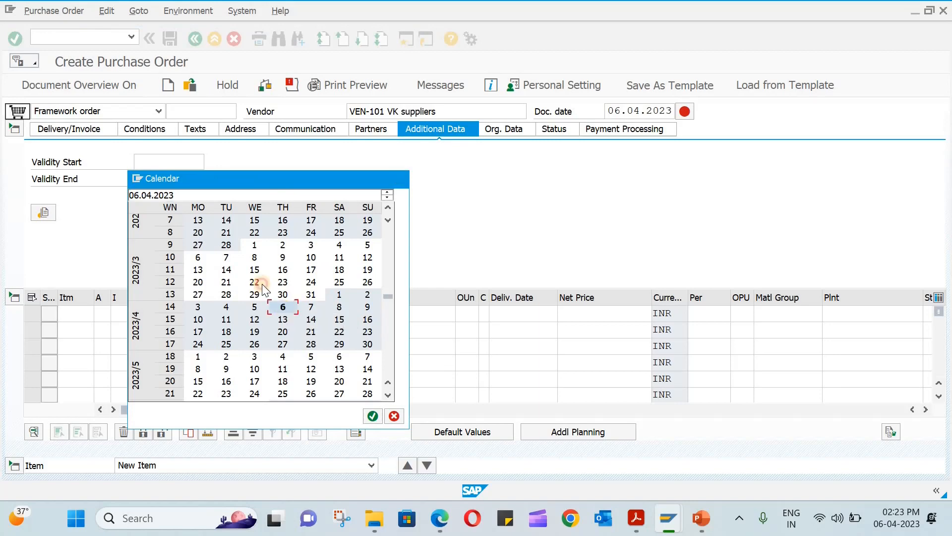
pyautogui.click(202, 174)
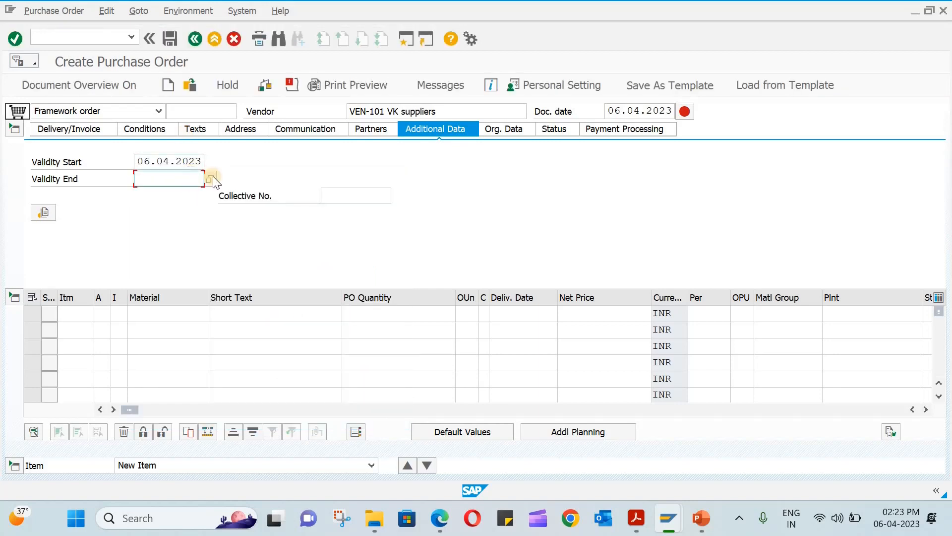
pyautogui.click(216, 179)
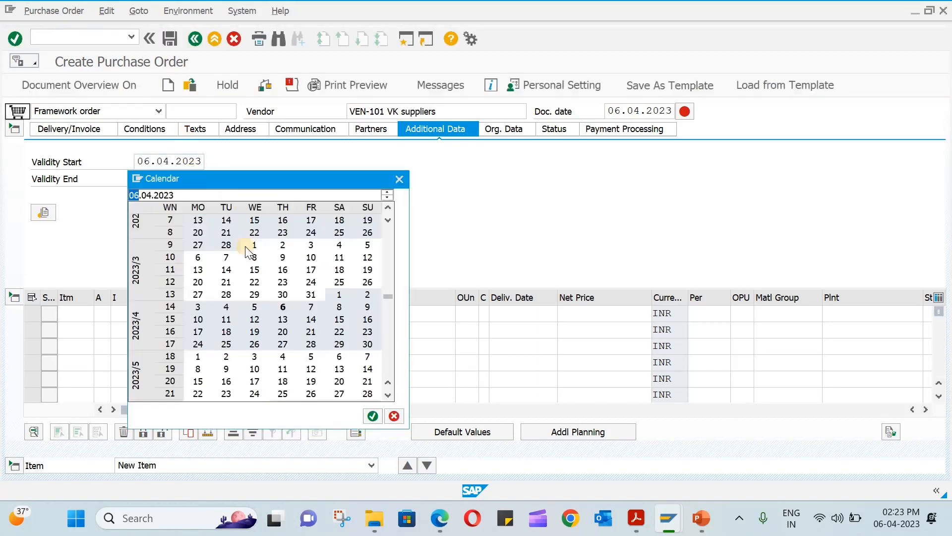
pyautogui.doubleClick(283, 308)
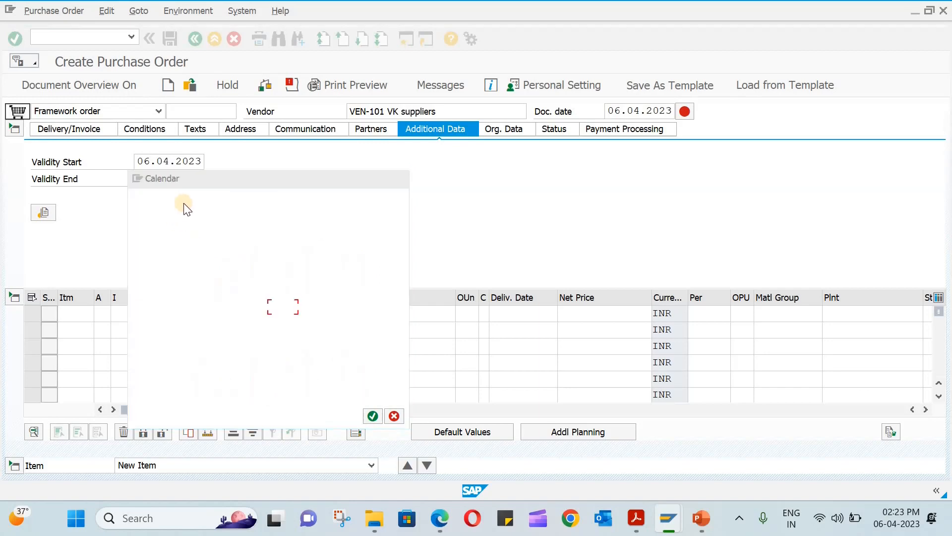
pyautogui.press('BackSpace')
pyautogui.write('4')
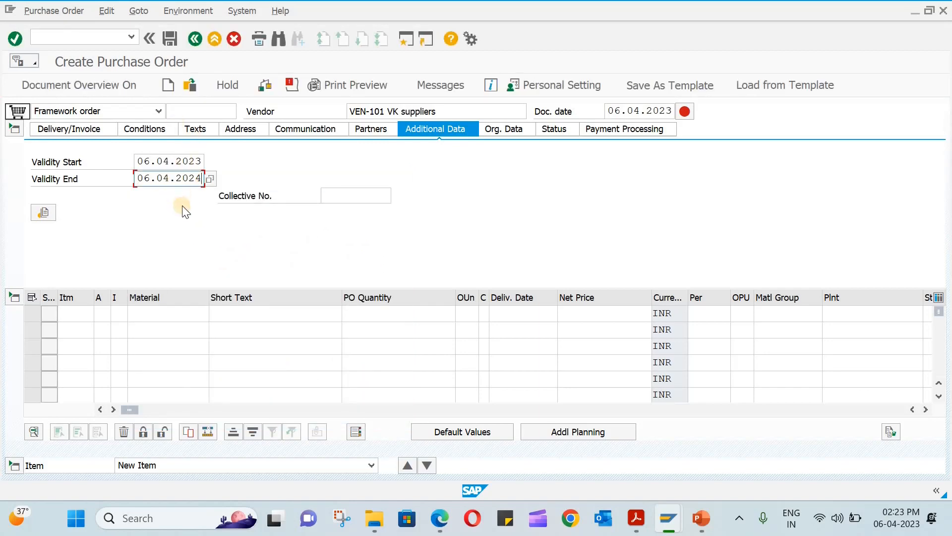
pyautogui.press('Return')
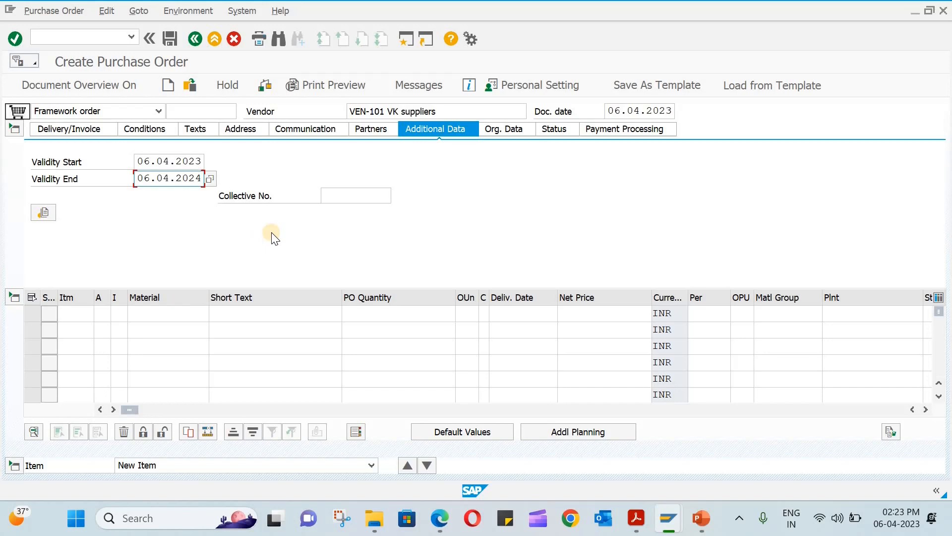
# - Add a first order item with the short text "Office supply"
pyautogui.click(247, 312)
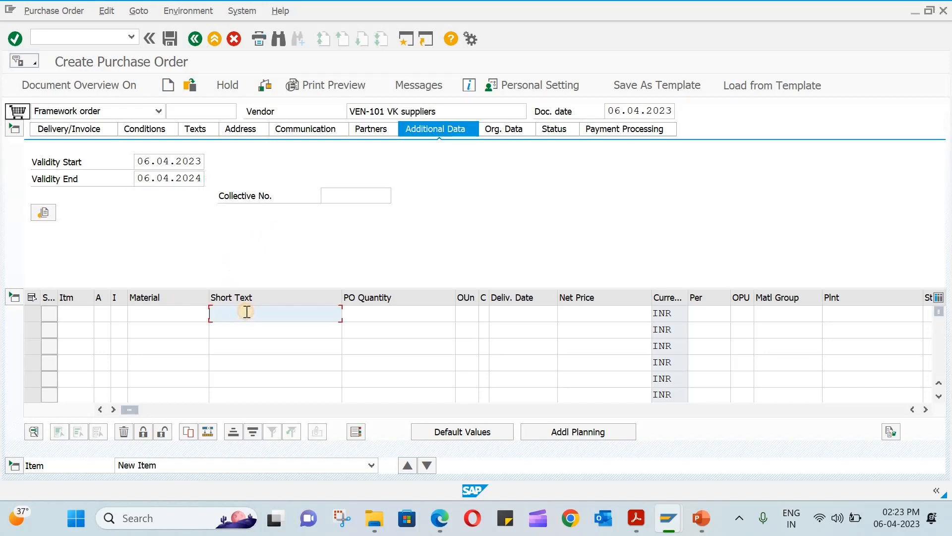
pyautogui.write('Office ')
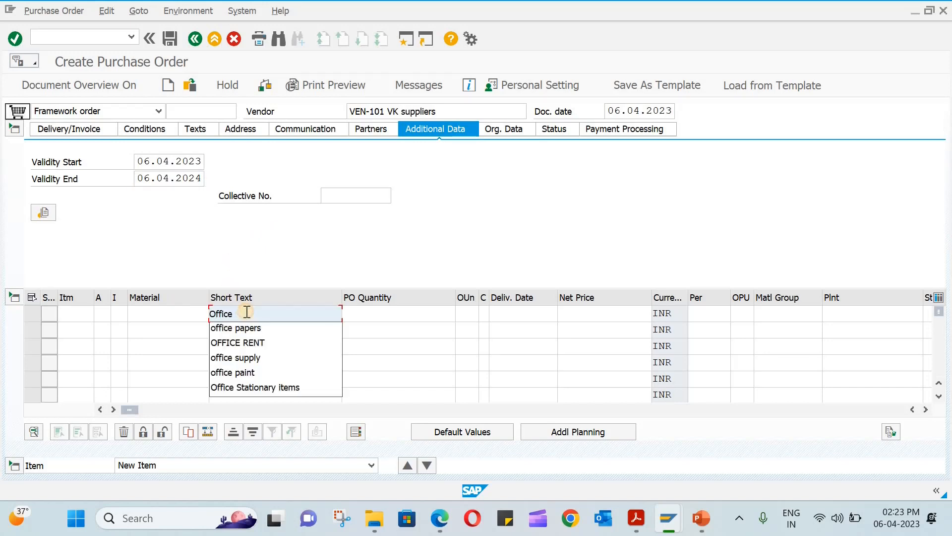
pyautogui.write('suppl')
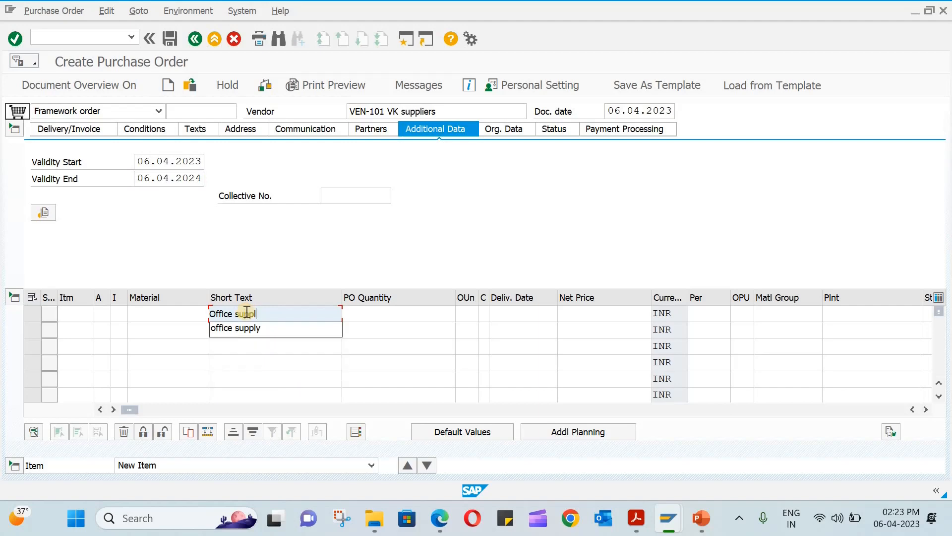
pyautogui.write('y')
pyautogui.press('Return')
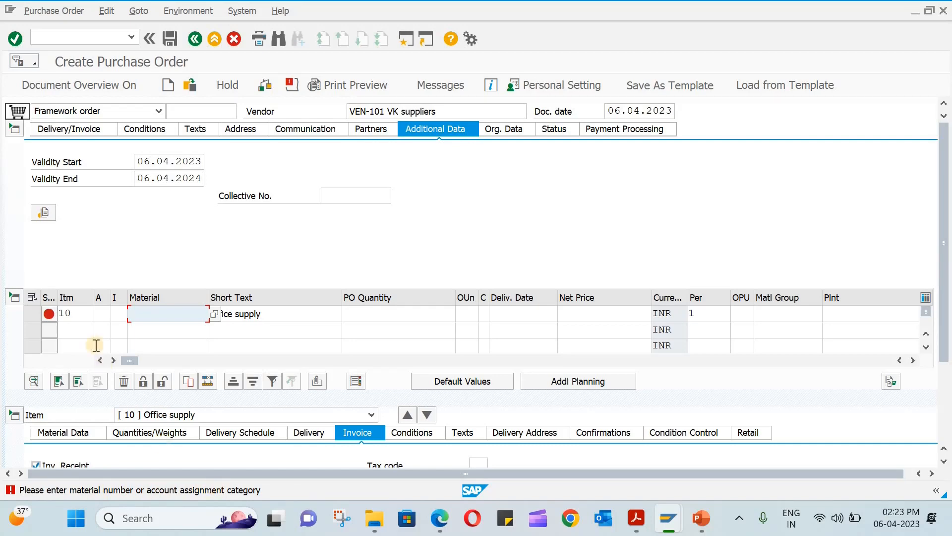
pyautogui.click(104, 311)
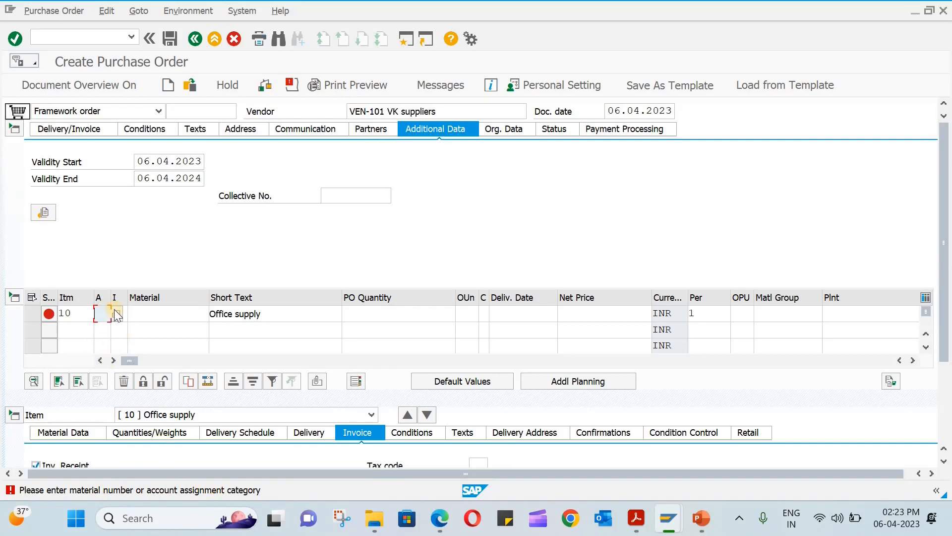
pyautogui.click(117, 313)
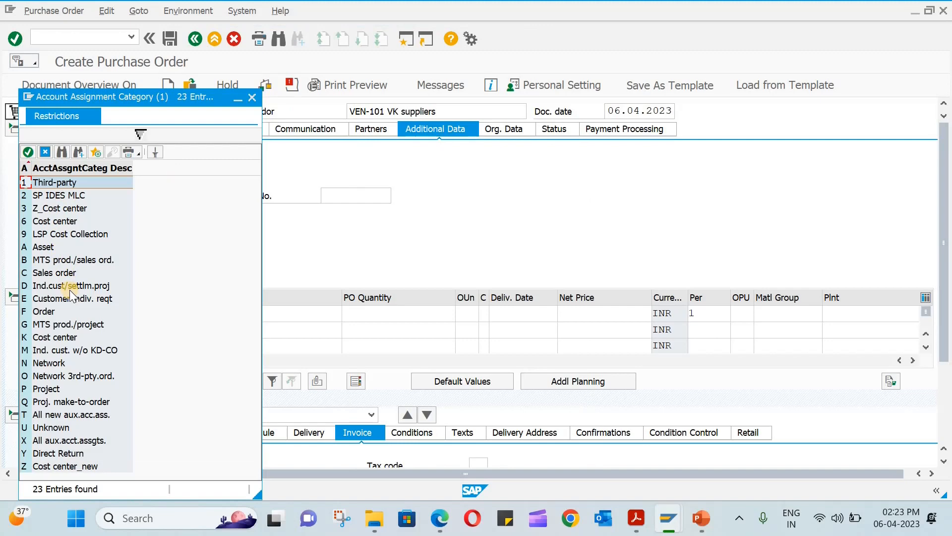
pyautogui.click(255, 96)
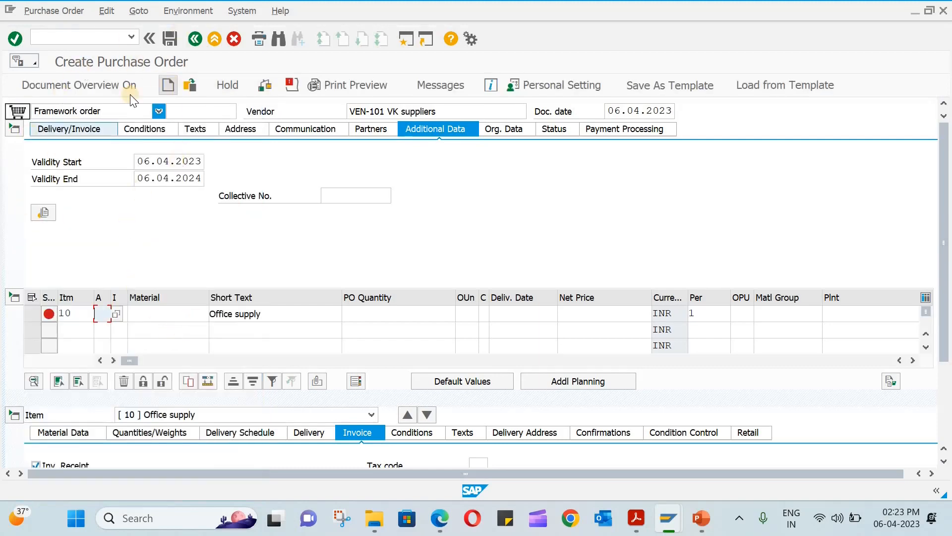
# - Set the item category of the Office supply item to B (Limit)
pyautogui.click(149, 313)
pyautogui.click(122, 312)
pyautogui.click(138, 313)
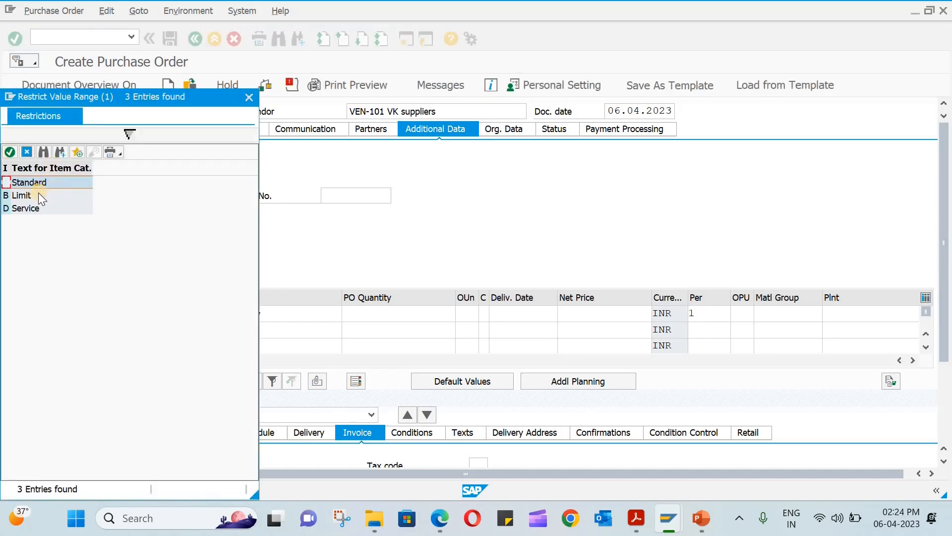
pyautogui.doubleClick(38, 195)
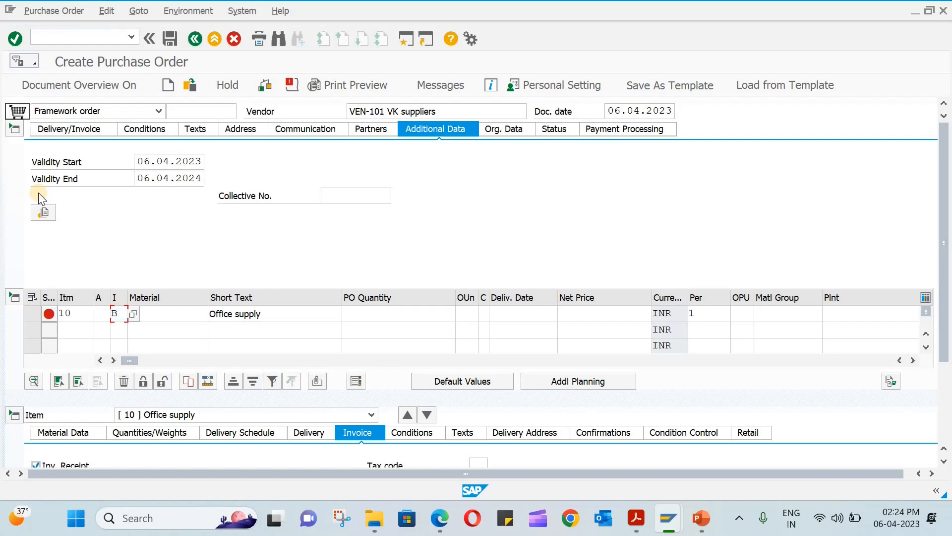
pyautogui.press('Return')
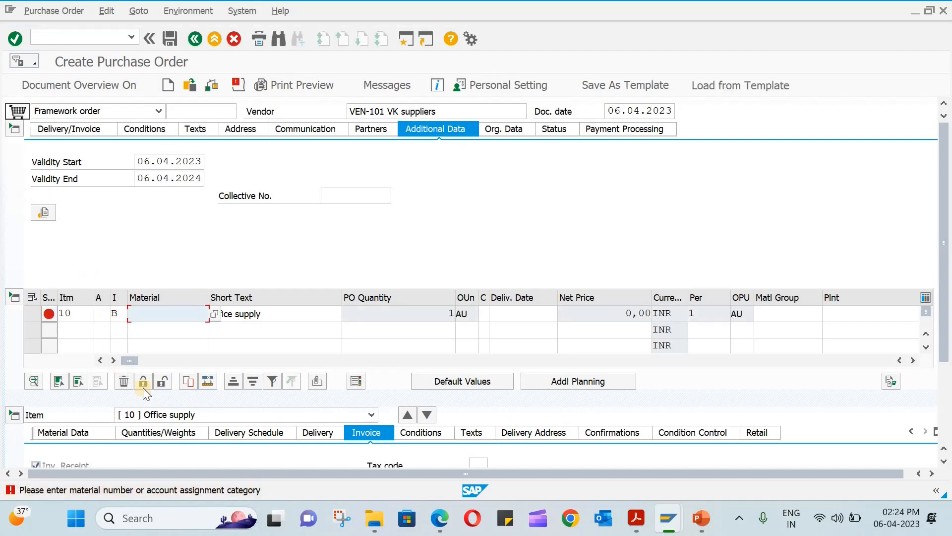
# - Set the account assignment category of the Office supply item to K (Cost center)
pyautogui.click(101, 314)
pyautogui.click(116, 312)
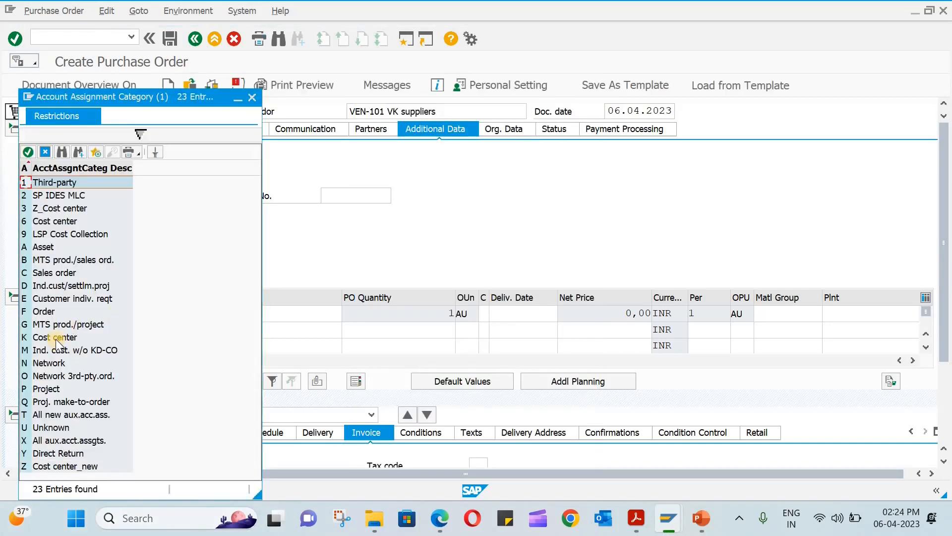
pyautogui.doubleClick(55, 339)
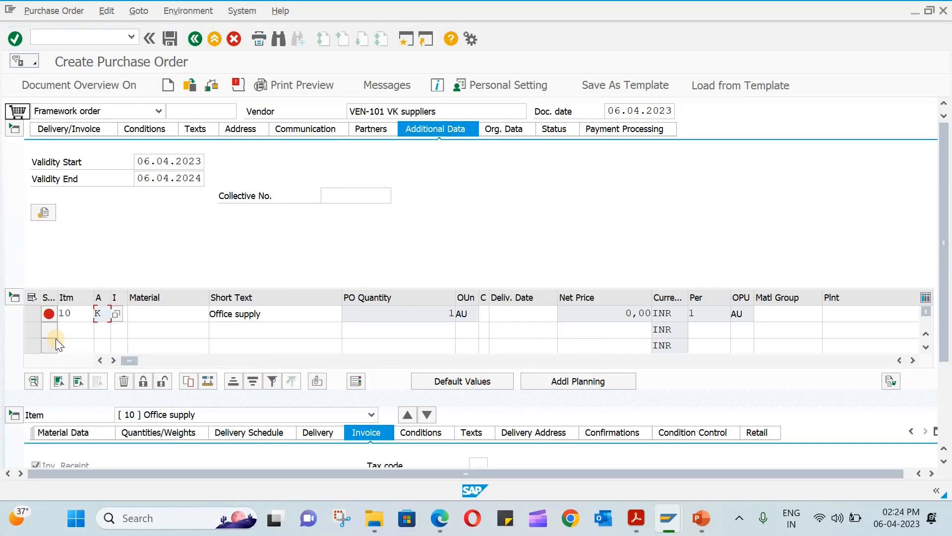
pyautogui.press('Return')
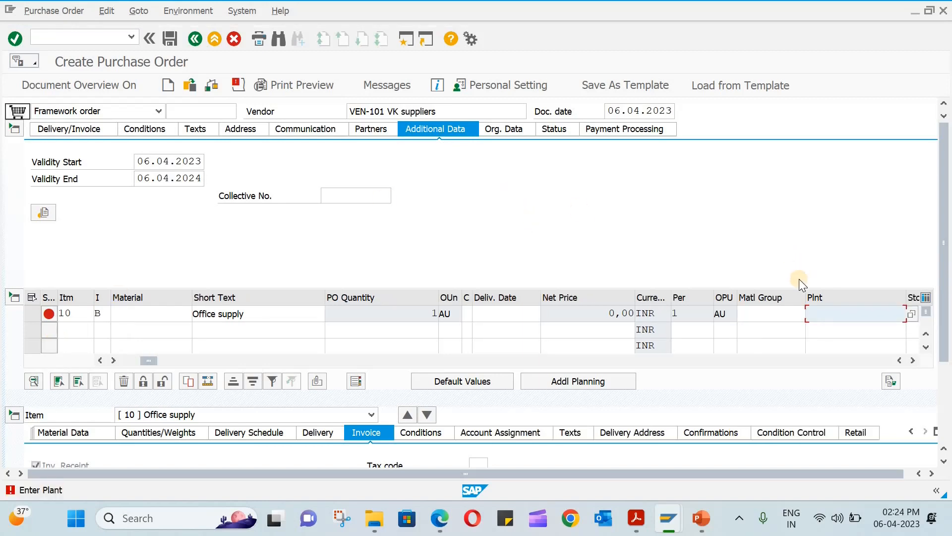
# - Assign the Office supply item to plant ABC1 and to the material group 00107 Miscelleanous
pyautogui.write('abc1')
pyautogui.press('Return')
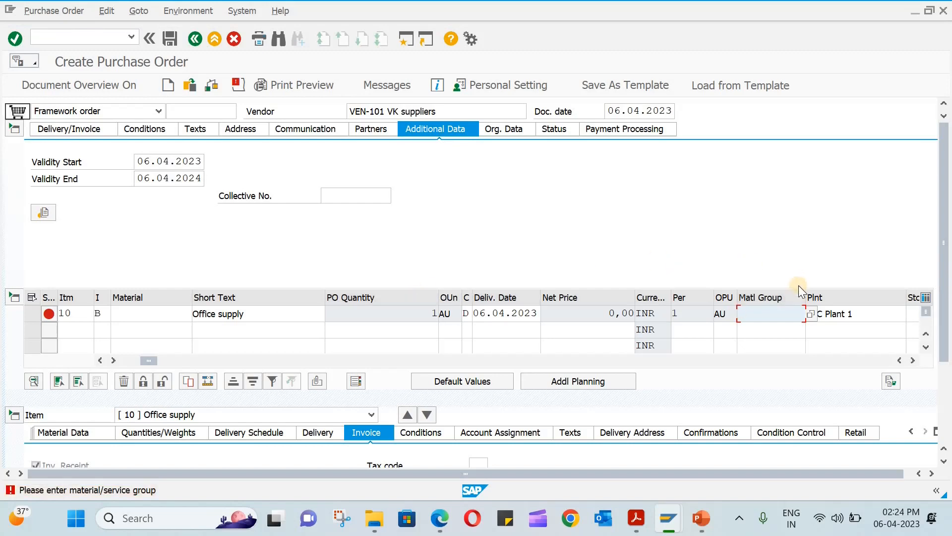
pyautogui.click(809, 312)
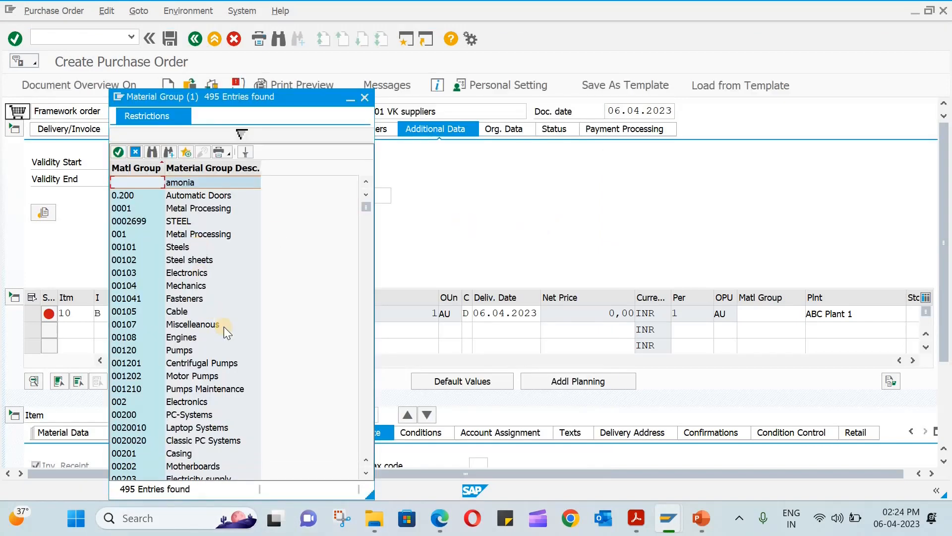
pyautogui.doubleClick(206, 326)
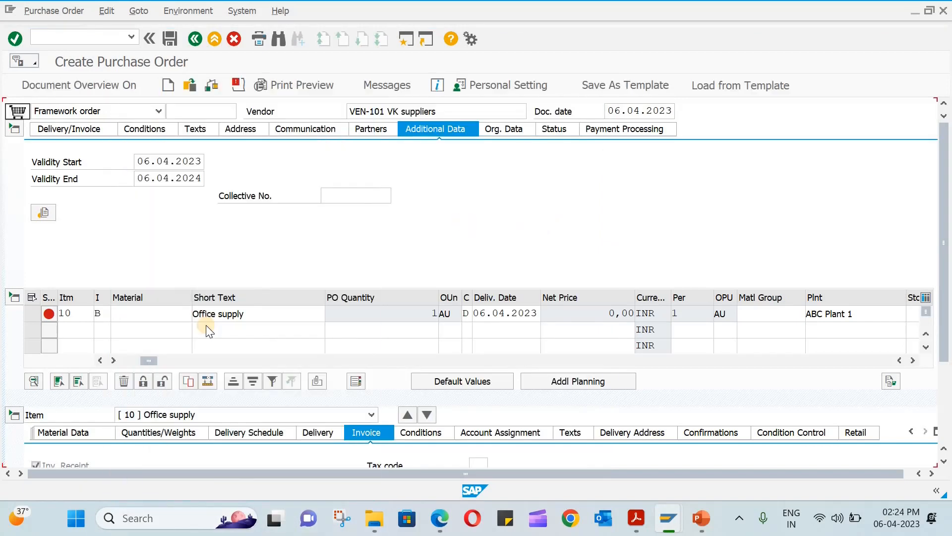
pyautogui.press('Return')
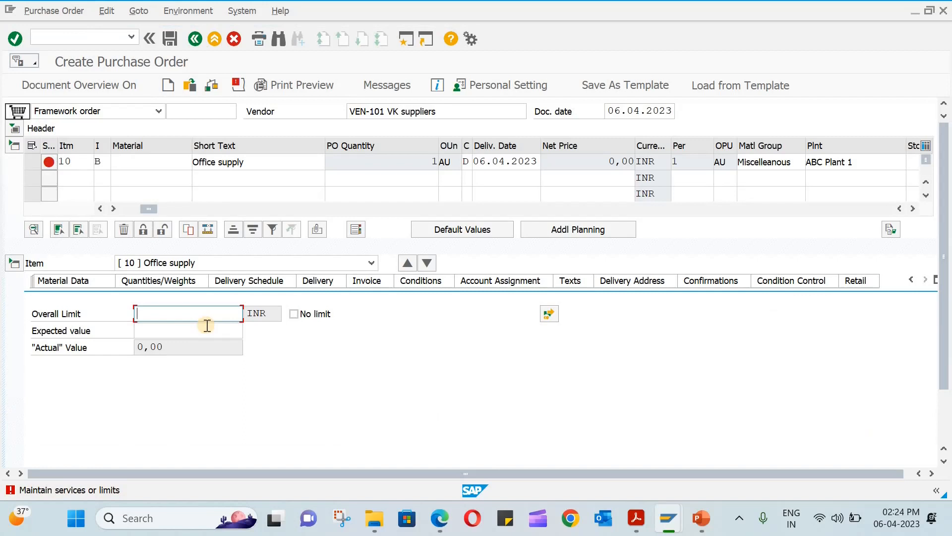
# - Set the Office supply item's overall limit to 30000 INR and its expected value to 10000
pyautogui.write('30000')
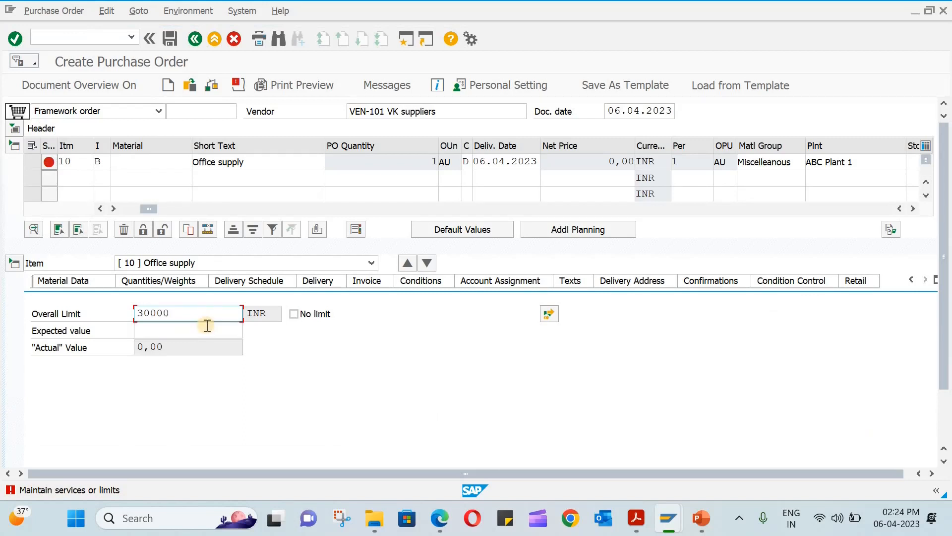
pyautogui.click(207, 330)
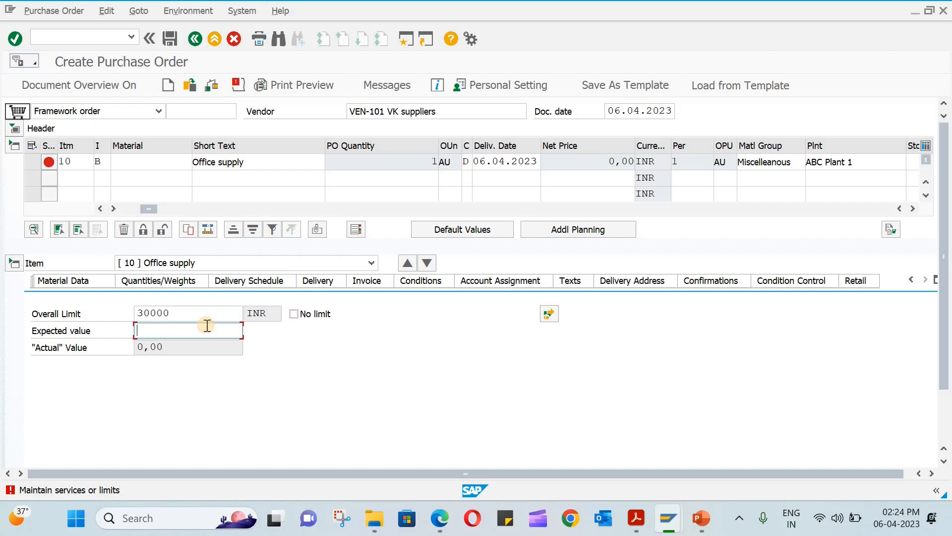
pyautogui.write('10000')
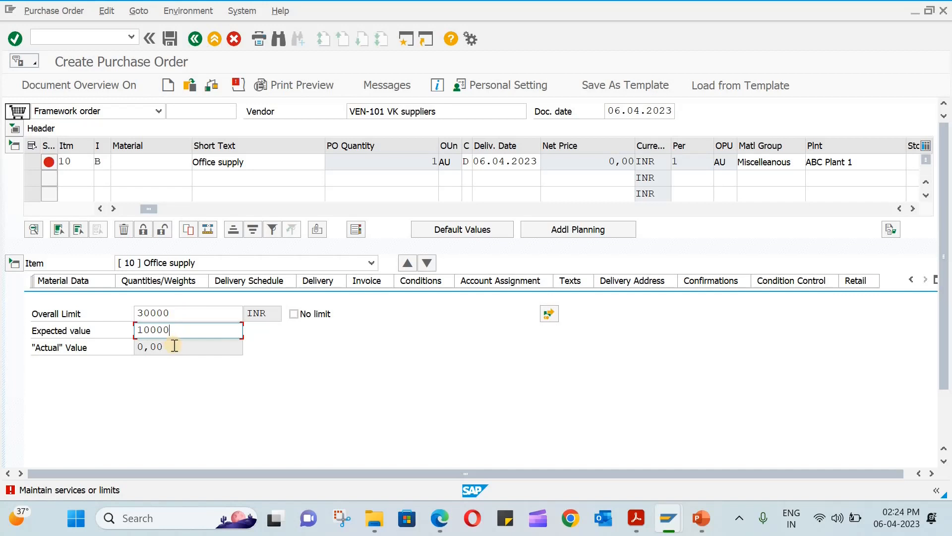
pyautogui.press('Return')
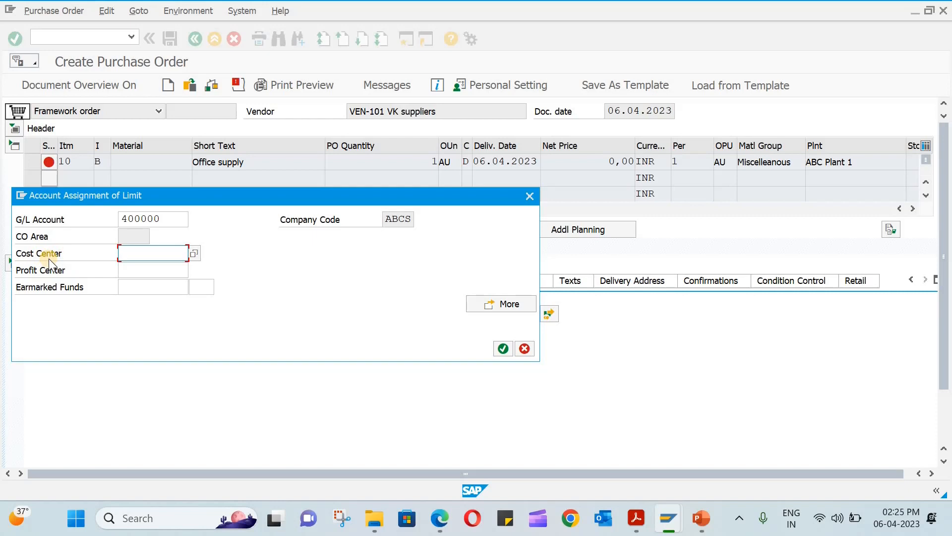
# - Find the cost centers of company code ABCS and assign cost center 5000 to the limit
pyautogui.click(193, 253)
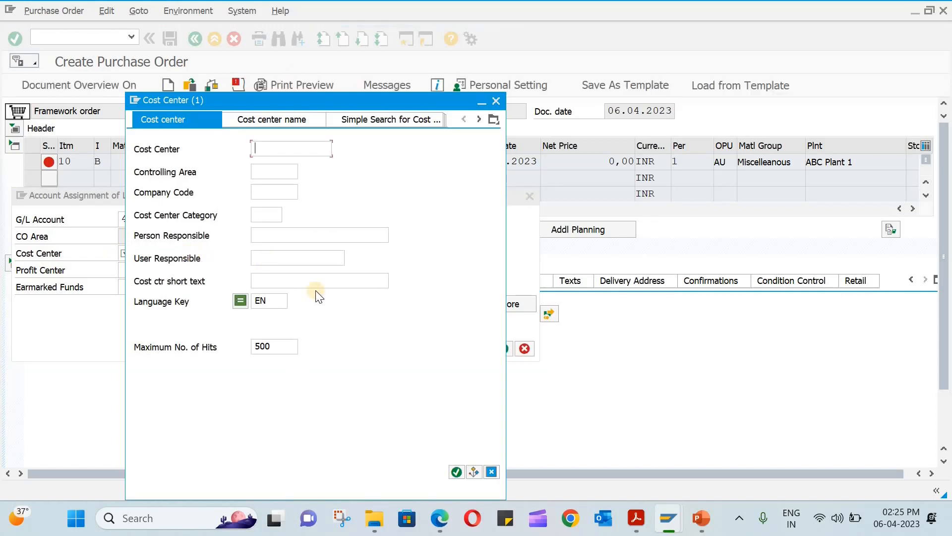
pyautogui.click(263, 192)
pyautogui.write('abcs')
pyautogui.press('Return')
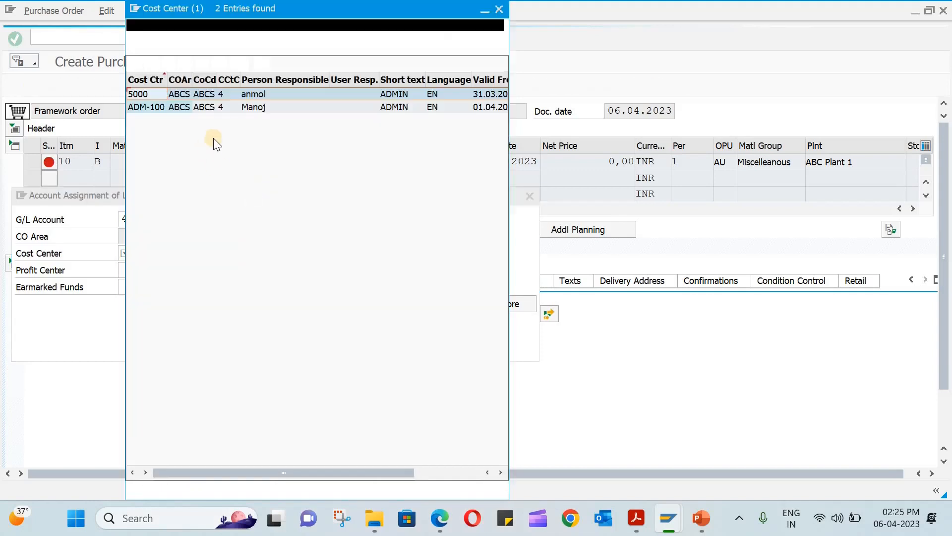
pyautogui.doubleClick(154, 94)
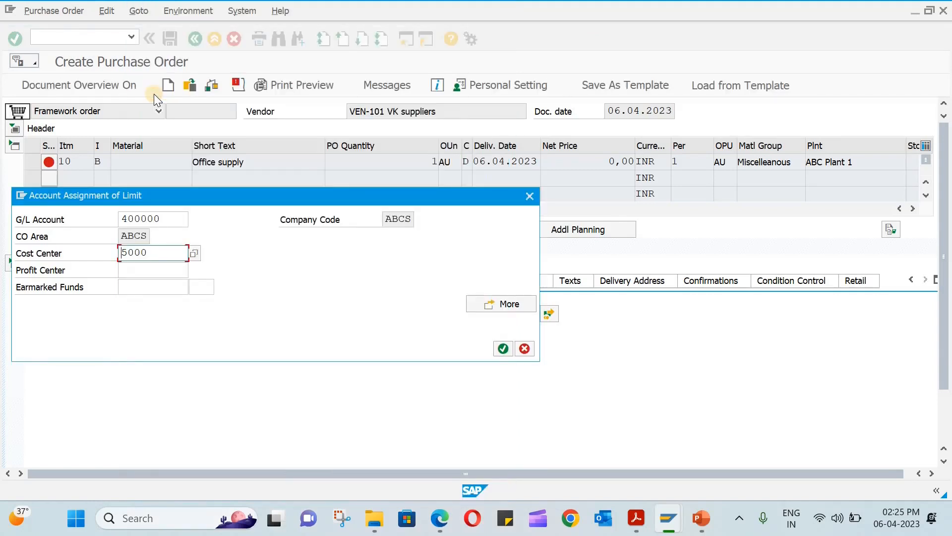
pyautogui.press('Return')
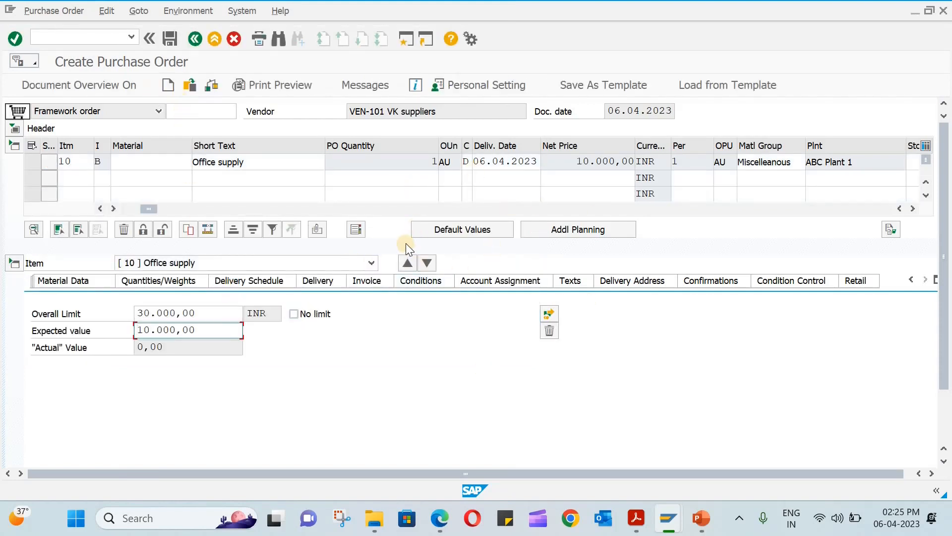
# - Check and save the framework order, and copy its document number from the details of the confirmation message
pyautogui.click(212, 86)
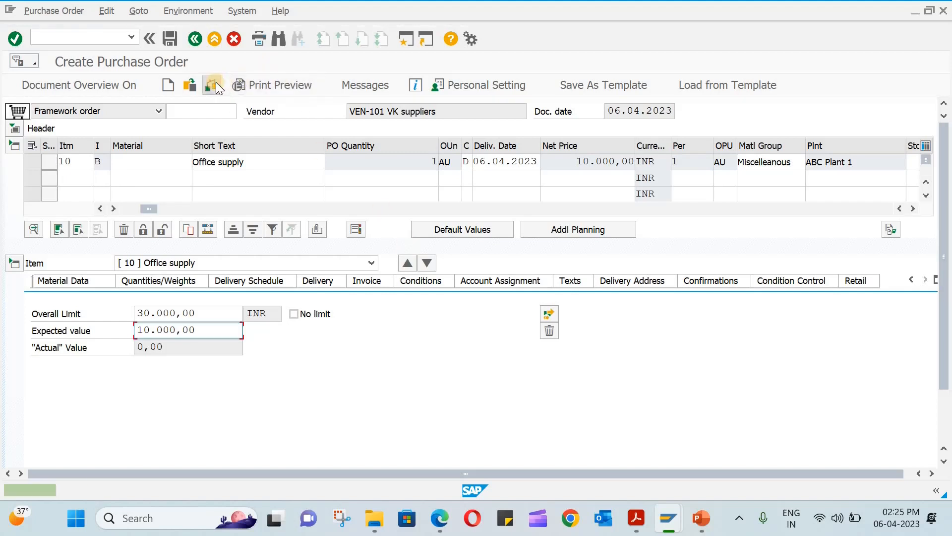
pyautogui.click(172, 40)
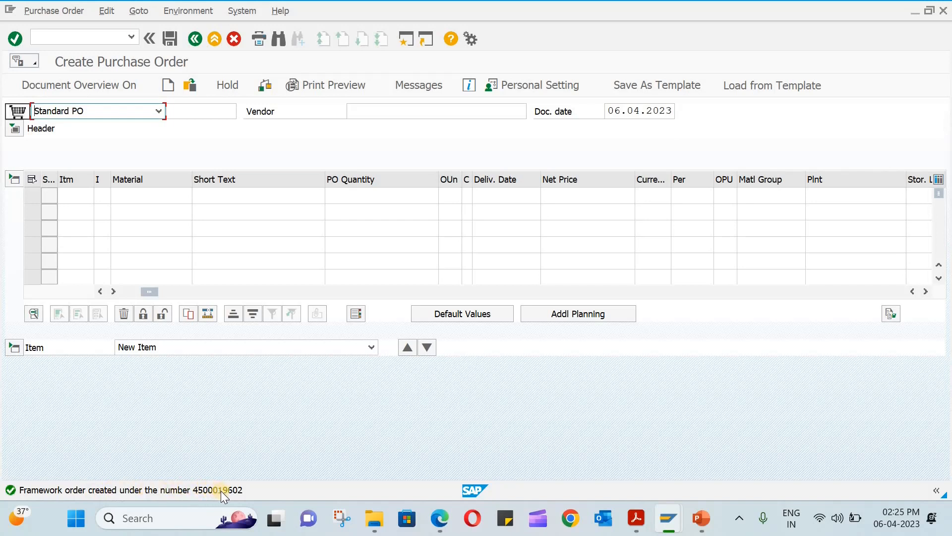
pyautogui.click(237, 489)
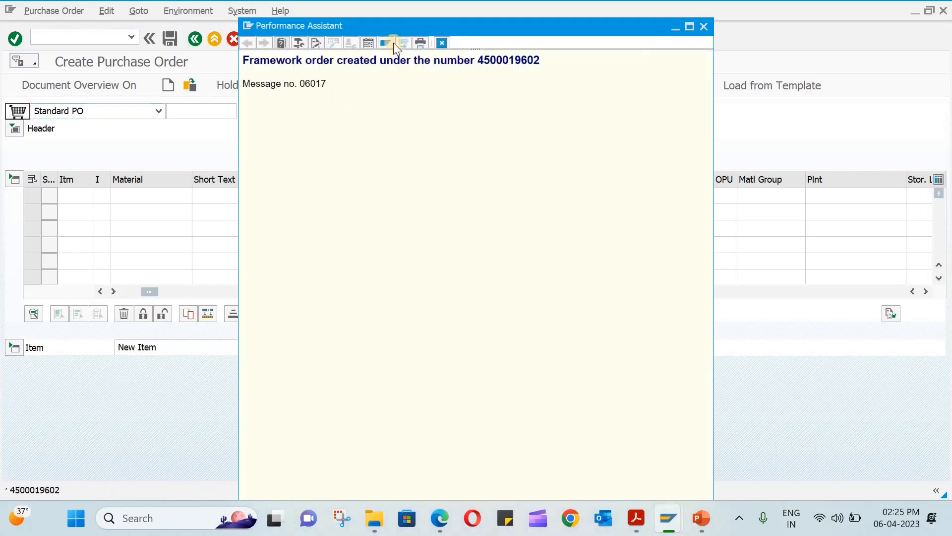
pyautogui.doubleClick(496, 61)
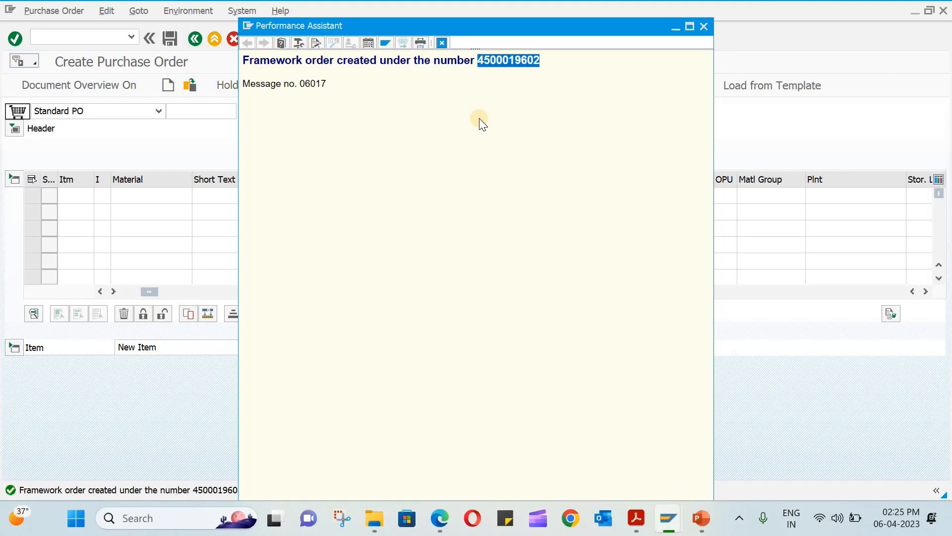
pyautogui.click(705, 27)
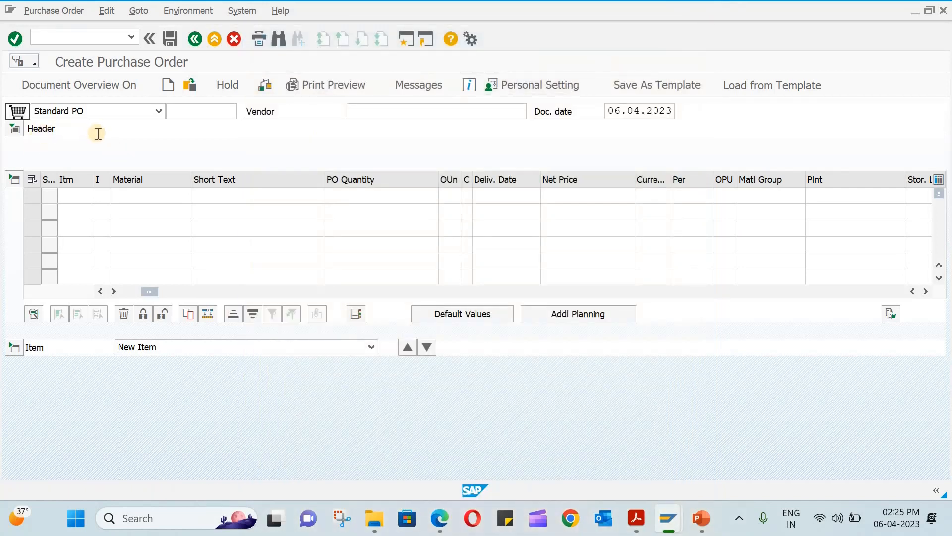
# - Display the saved framework order and select its document number for copying in the document selection
pyautogui.click(106, 34)
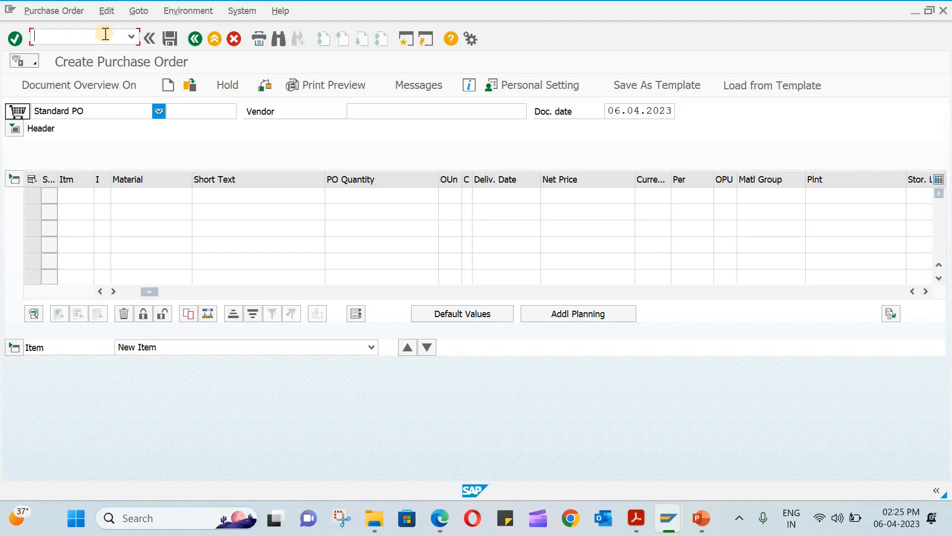
pyautogui.click(189, 86)
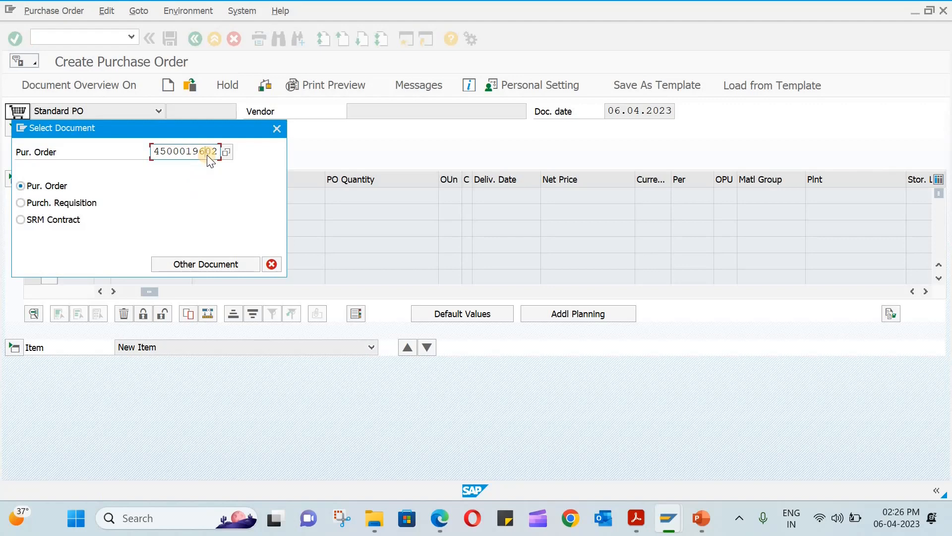
pyautogui.press('Return')
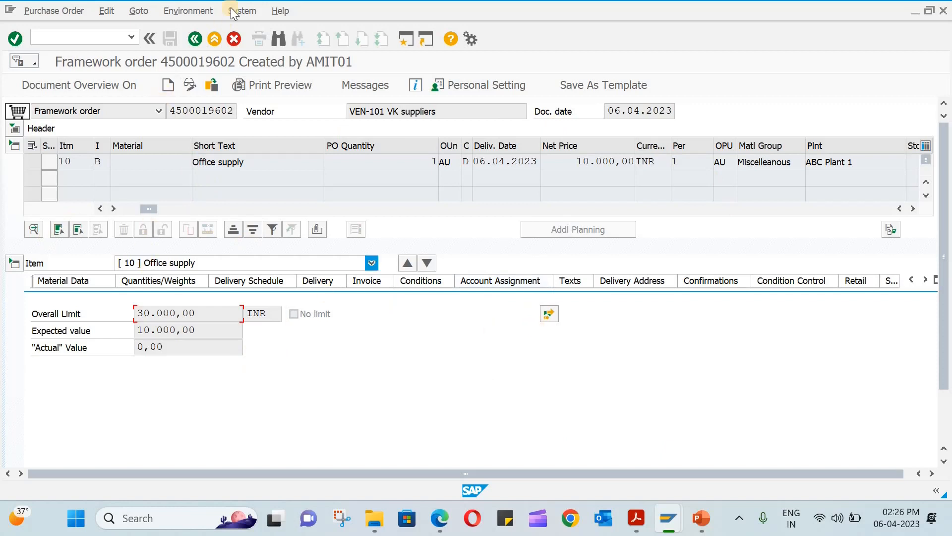
pyautogui.click(219, 86)
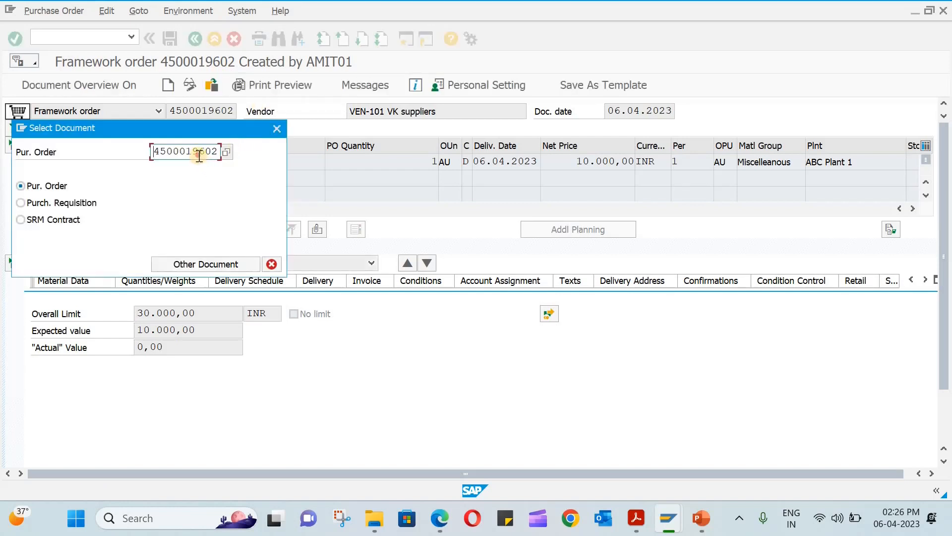
pyautogui.doubleClick(199, 154)
pyautogui.click(275, 130)
# - Leave the purchase order transaction and start the incoming invoice transaction MIRO
pyautogui.click(84, 36)
pyautogui.write('/n')
pyautogui.press('Return')
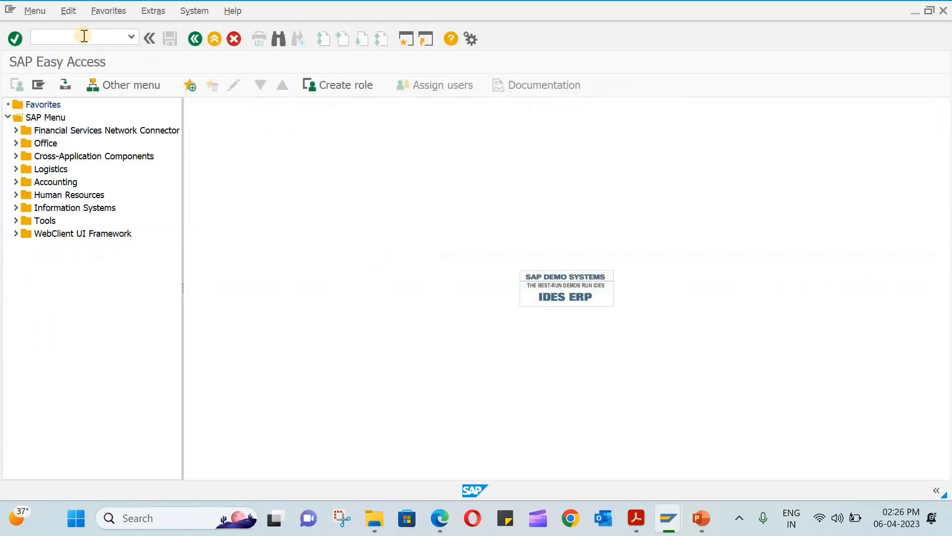
pyautogui.click(83, 36)
pyautogui.write('miro')
pyautogui.press('Return')
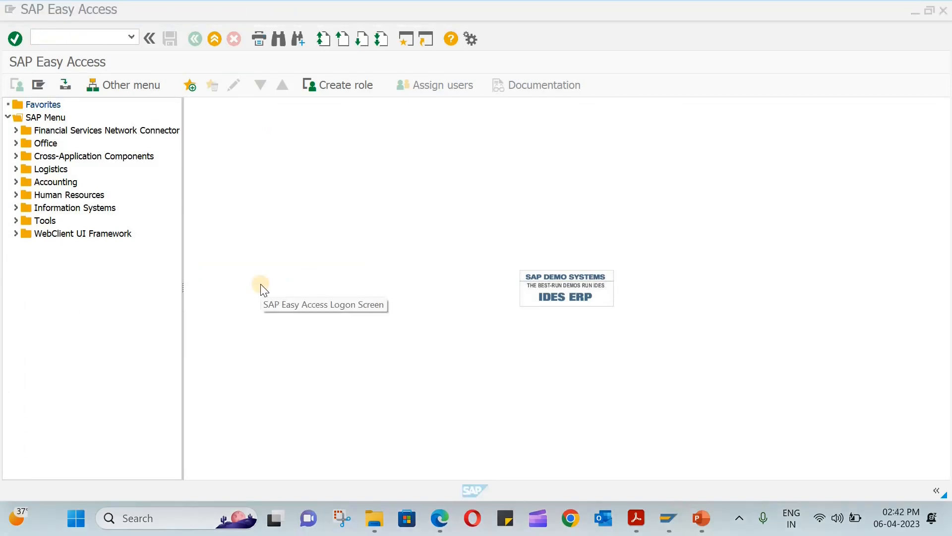
pyautogui.click(72, 37)
pyautogui.write('/NMIRO')
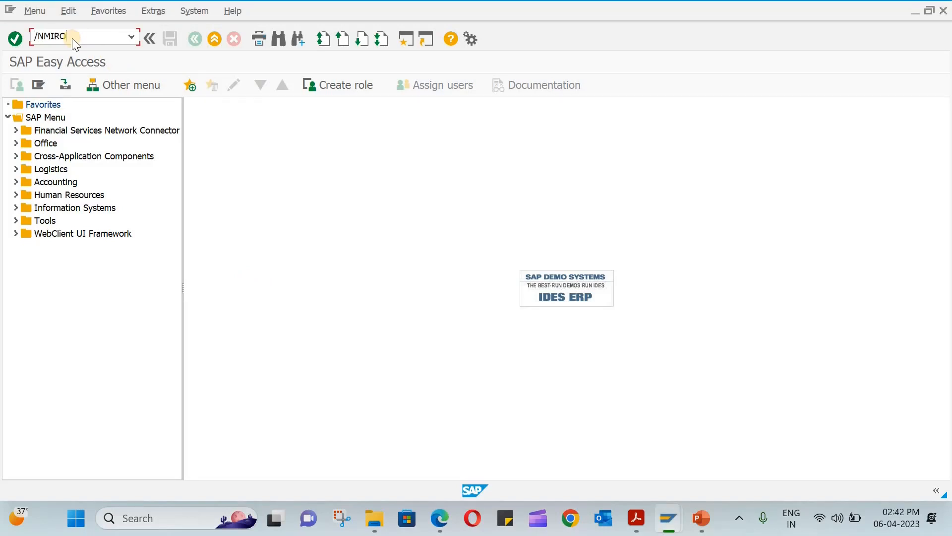
pyautogui.press('Return')
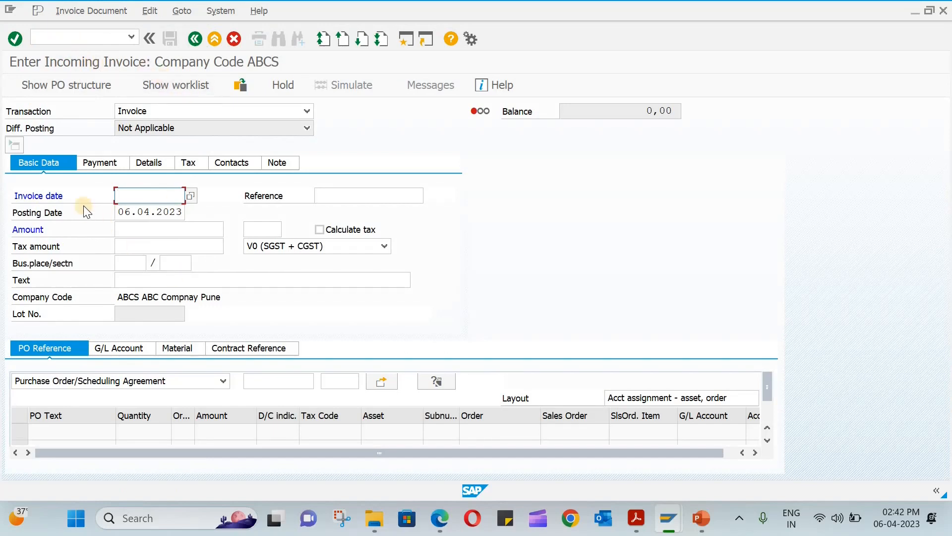
# - Set the invoice date to 06.04.2023 and choose the item layout "Acct assignment - asset, order"
pyautogui.click(189, 196)
pyautogui.doubleClick(280, 307)
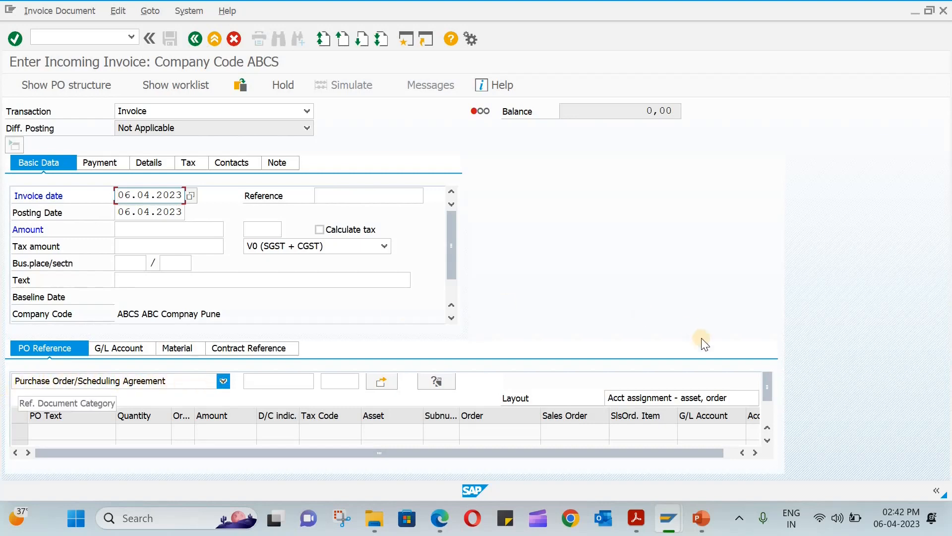
pyautogui.click(686, 398)
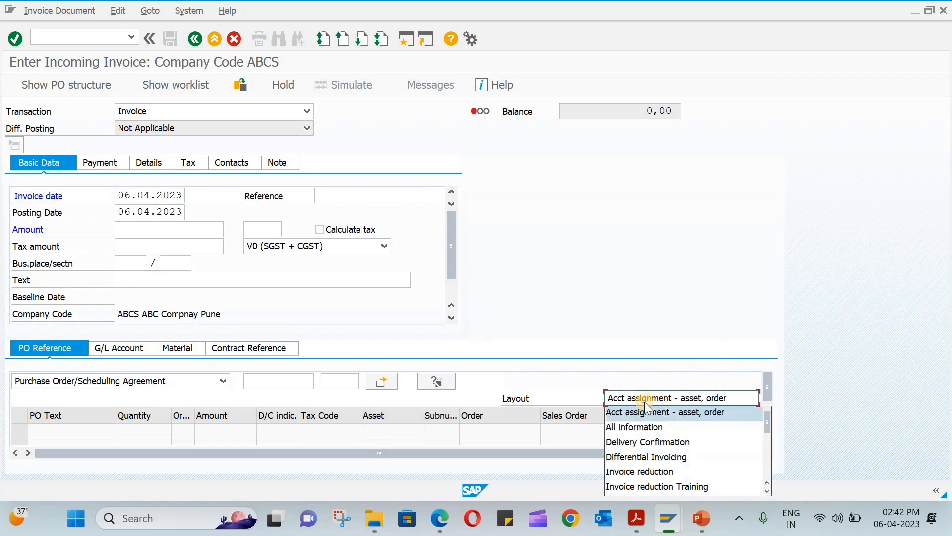
pyautogui.click(674, 411)
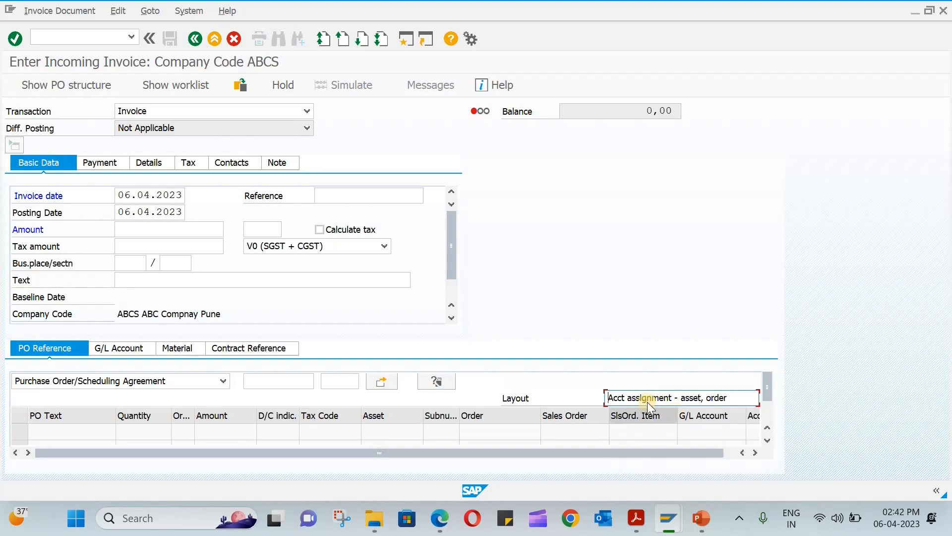
# - Enter the framework order's number as the purchase order reference and bring its Office supply item into the invoice
pyautogui.click(296, 381)
pyautogui.write('4500019602')
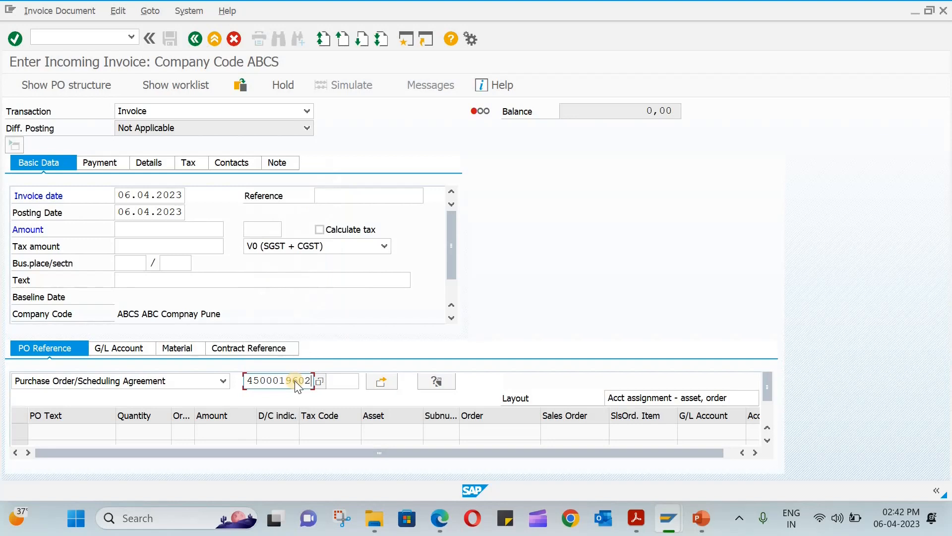
pyautogui.press('Return')
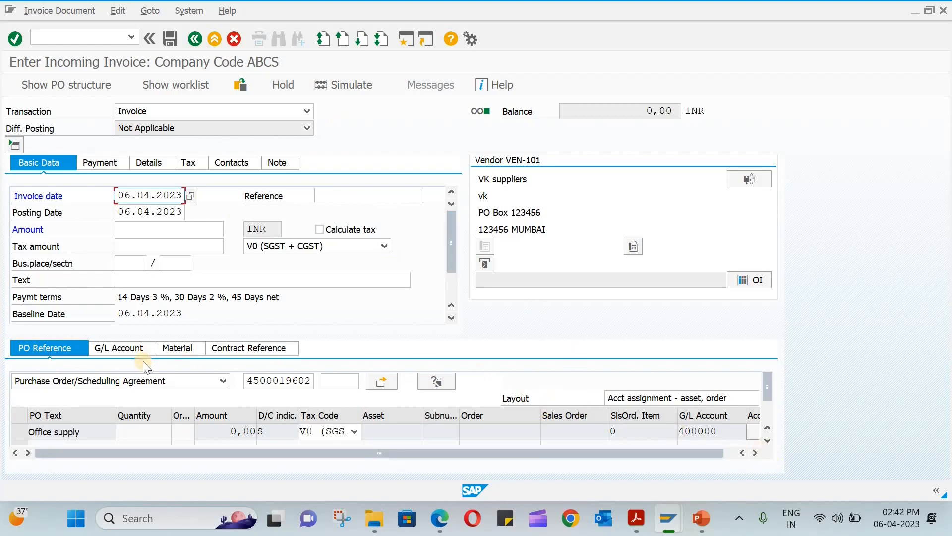
pyautogui.click(767, 440)
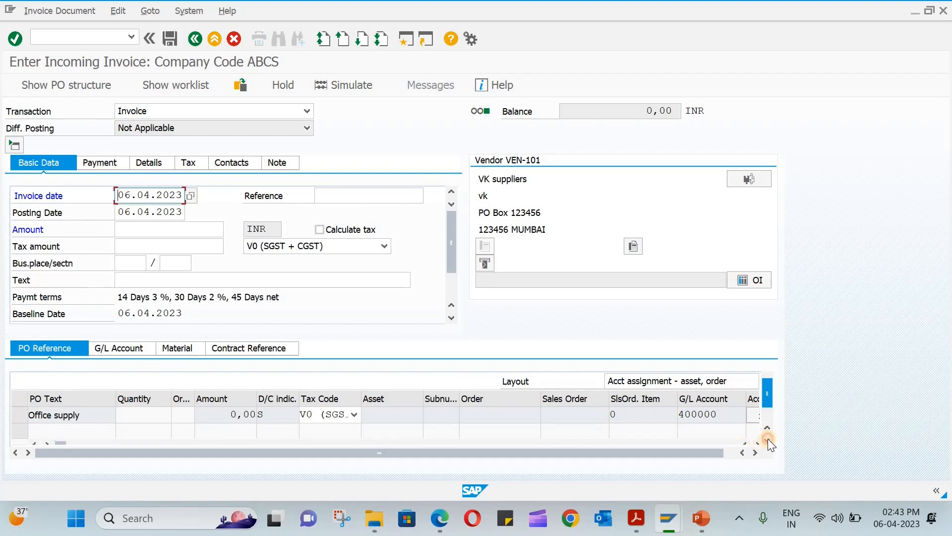
pyautogui.click(768, 438)
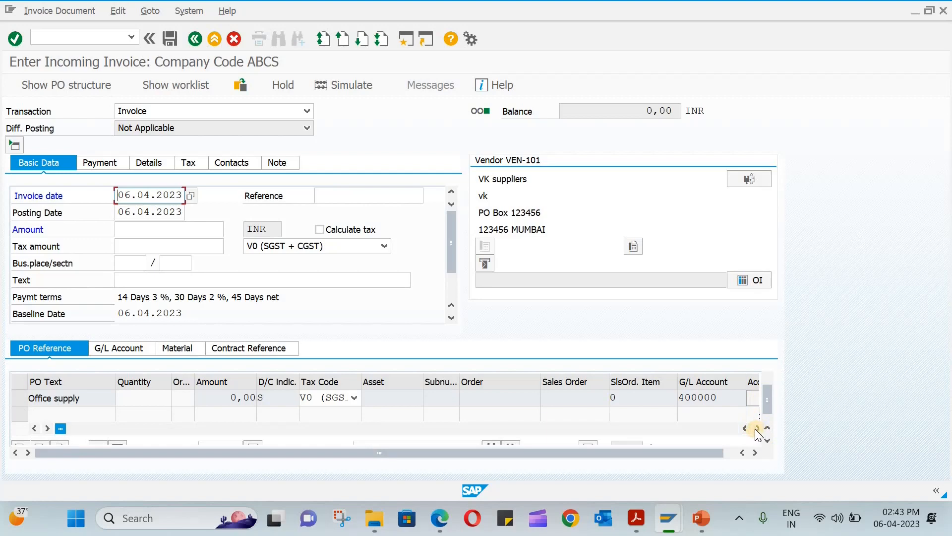
# - Enter an amount of 5000 in the Office supply item's account assignment, check it and return to the invoice
pyautogui.click(755, 428)
pyautogui.click(755, 429)
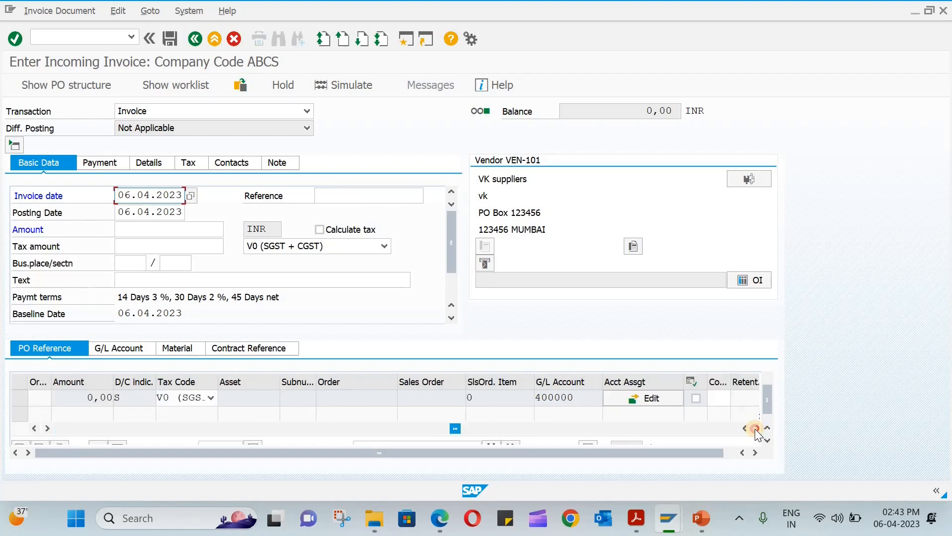
pyautogui.click(755, 429)
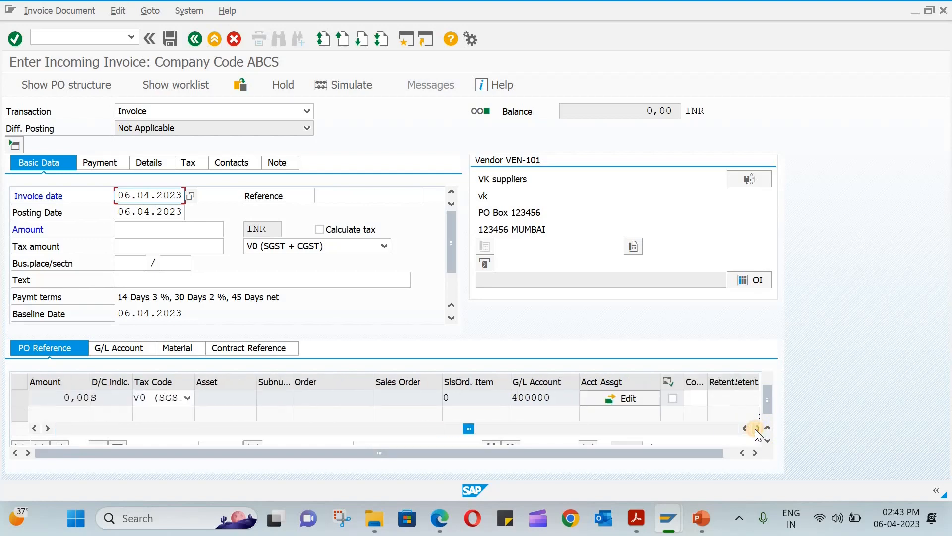
pyautogui.click(623, 400)
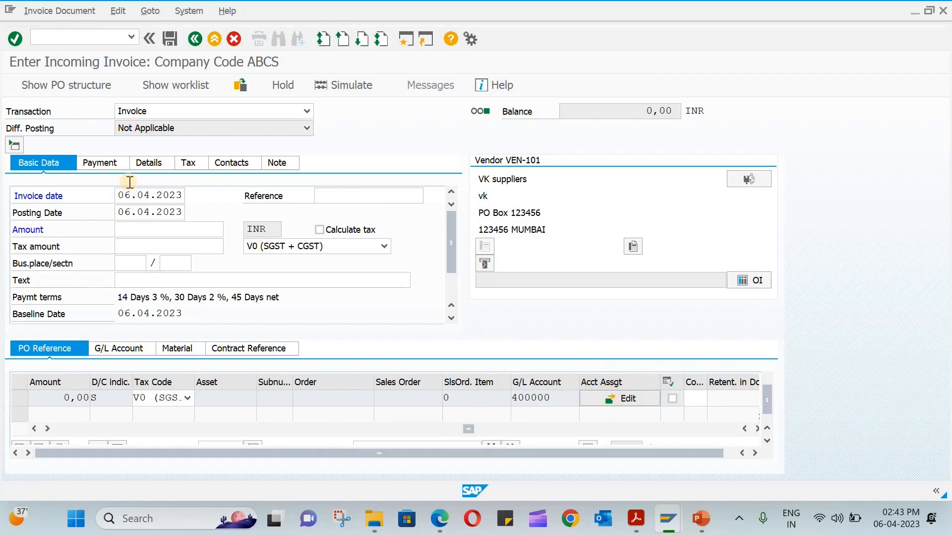
pyautogui.click(88, 151)
pyautogui.write('5000')
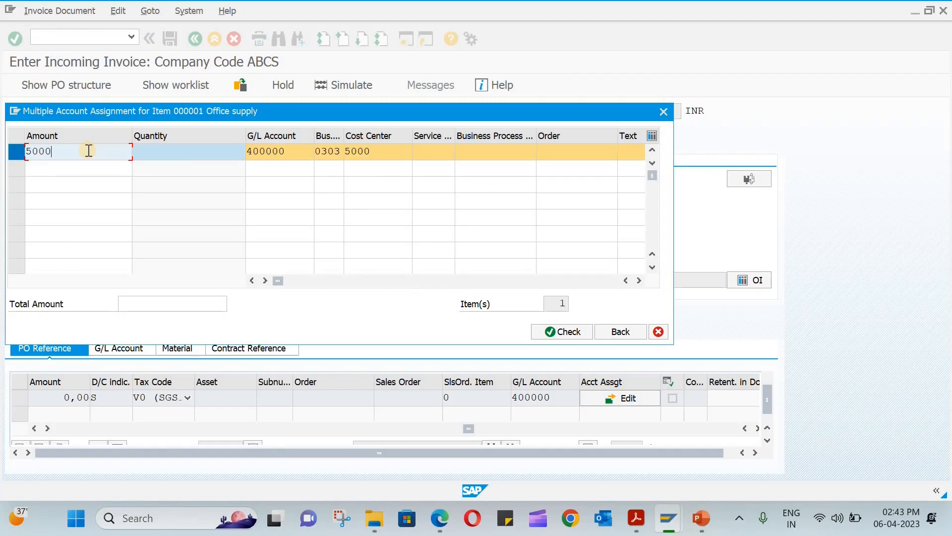
pyautogui.press('Return')
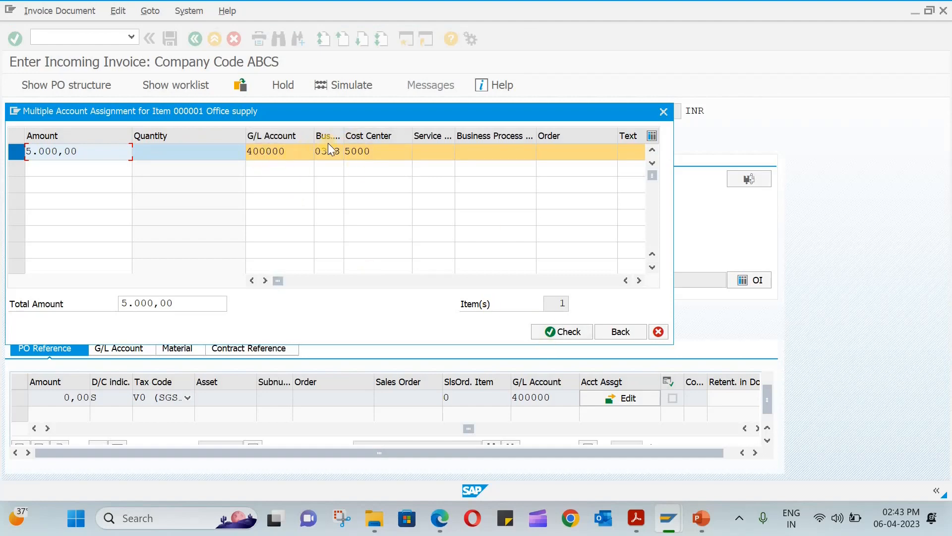
pyautogui.click(566, 329)
pyautogui.click(604, 330)
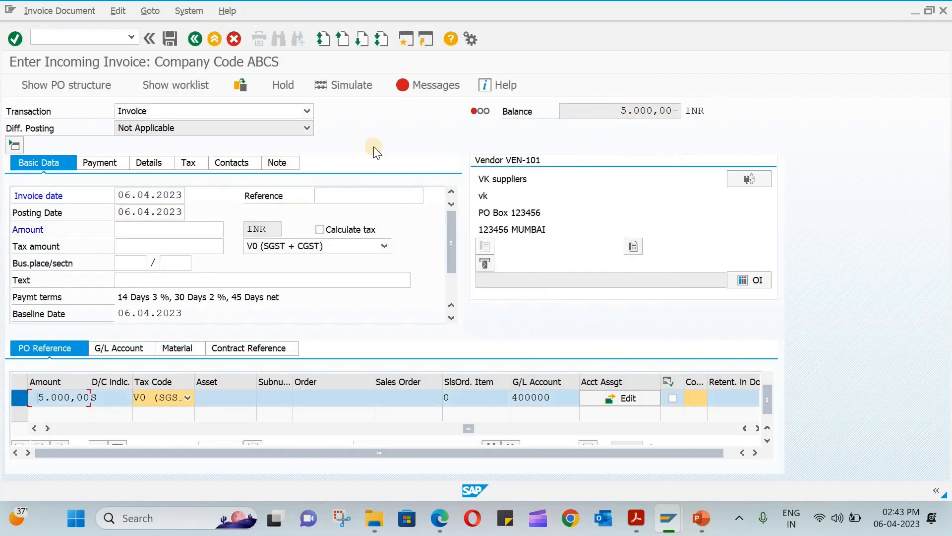
# - Set the invoice amount in the basic data to 5000 INR
pyautogui.click(204, 230)
pyautogui.write('5')
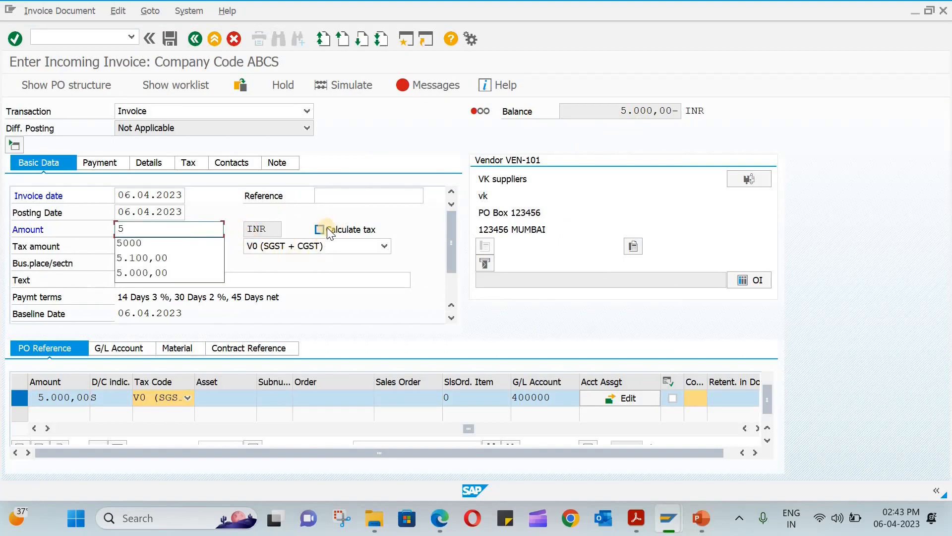
pyautogui.write('000')
pyautogui.press('Return')
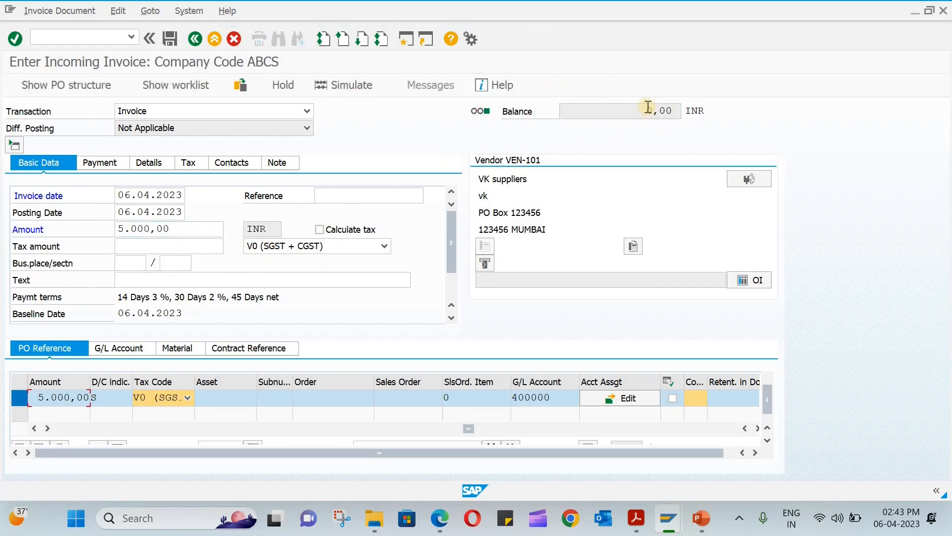
# - Simulate the invoice posting, close the simulation and post the invoice
pyautogui.click(343, 88)
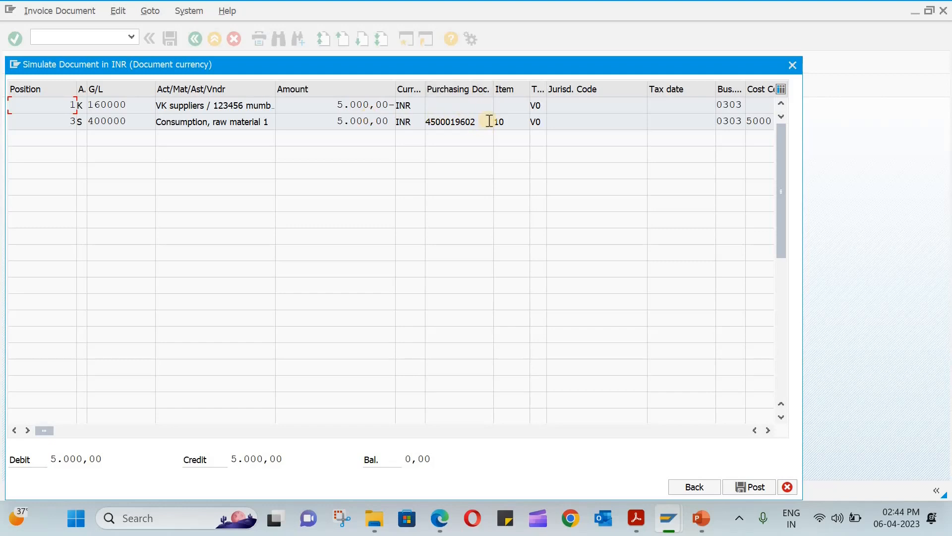
pyautogui.click(789, 64)
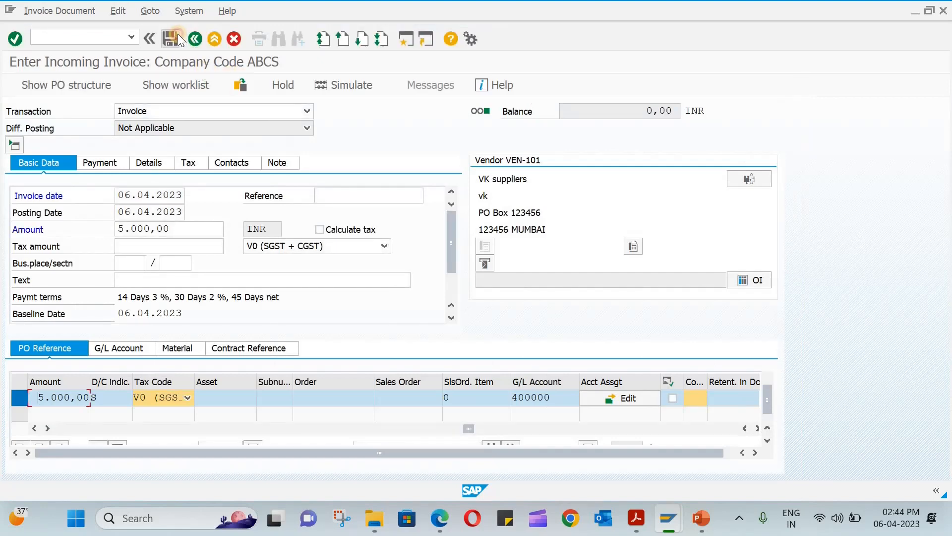
pyautogui.click(178, 38)
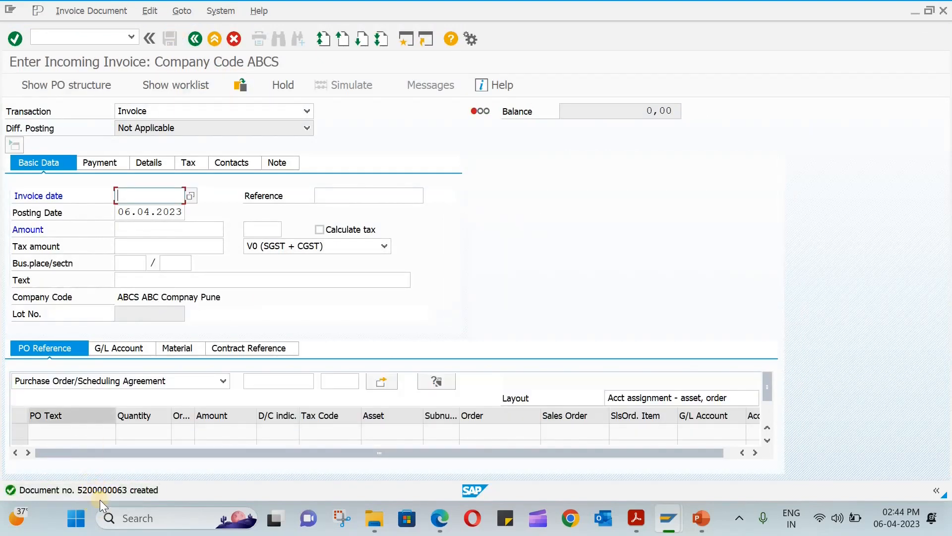
# - Display the posted invoice document and open its accounting document from the follow-on documents
pyautogui.click(83, 9)
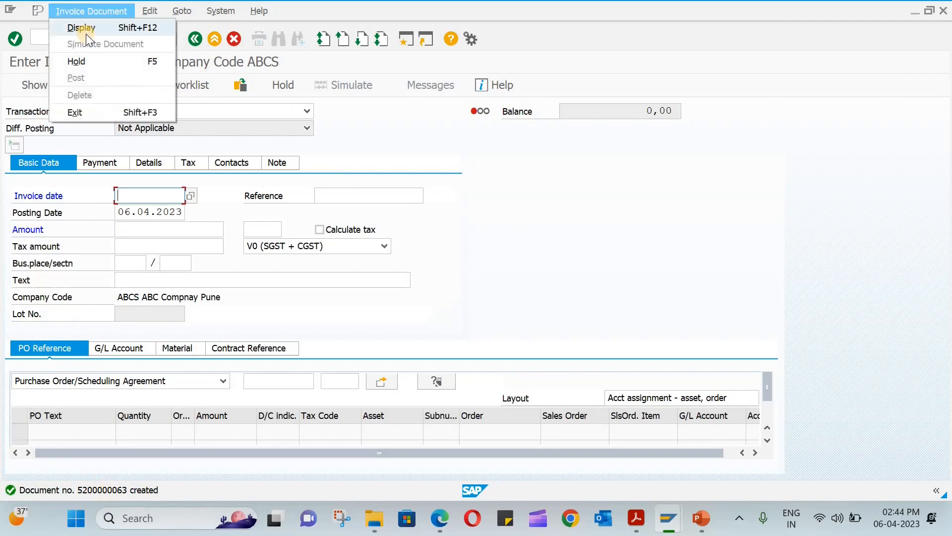
pyautogui.click(93, 28)
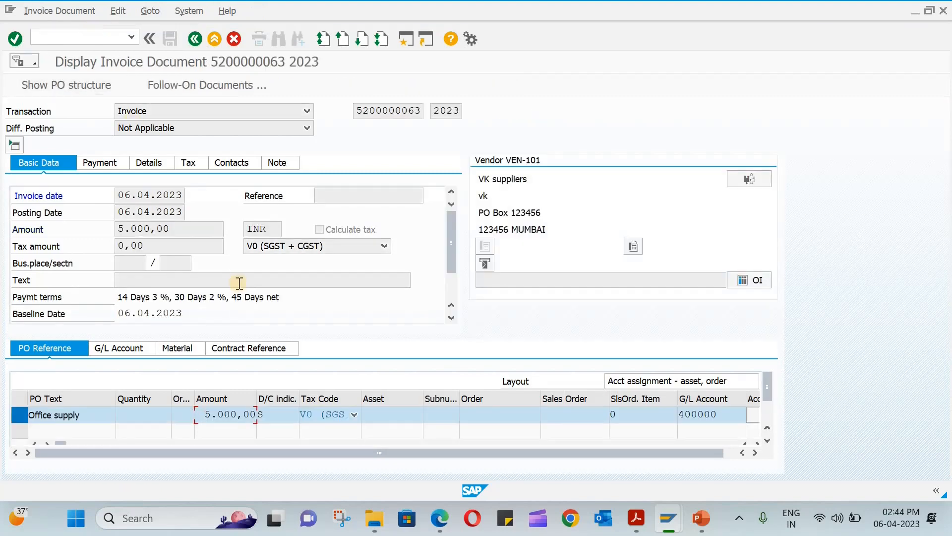
pyautogui.click(222, 87)
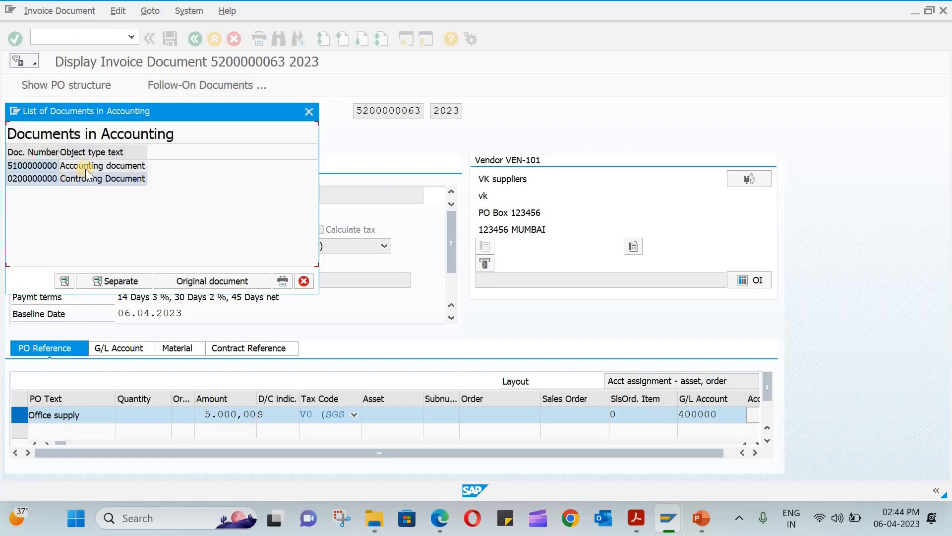
pyautogui.doubleClick(85, 169)
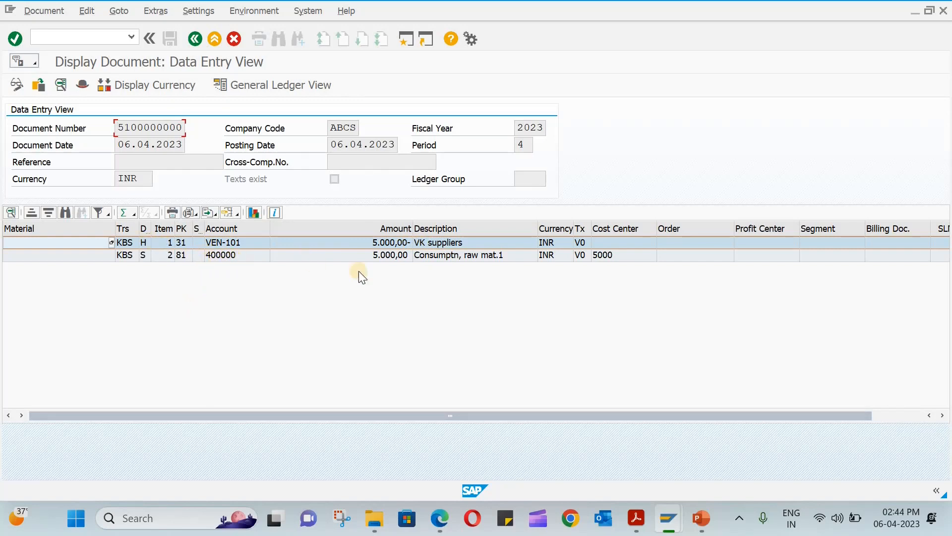
# - Start the purchase order display transaction and open the document number search for selecting another purchase order
pyautogui.click(74, 38)
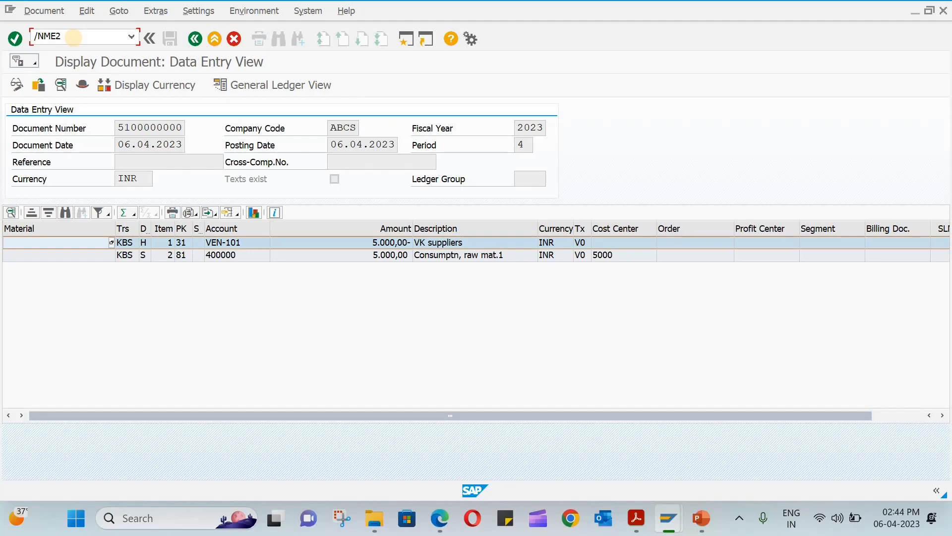
pyautogui.press('Return')
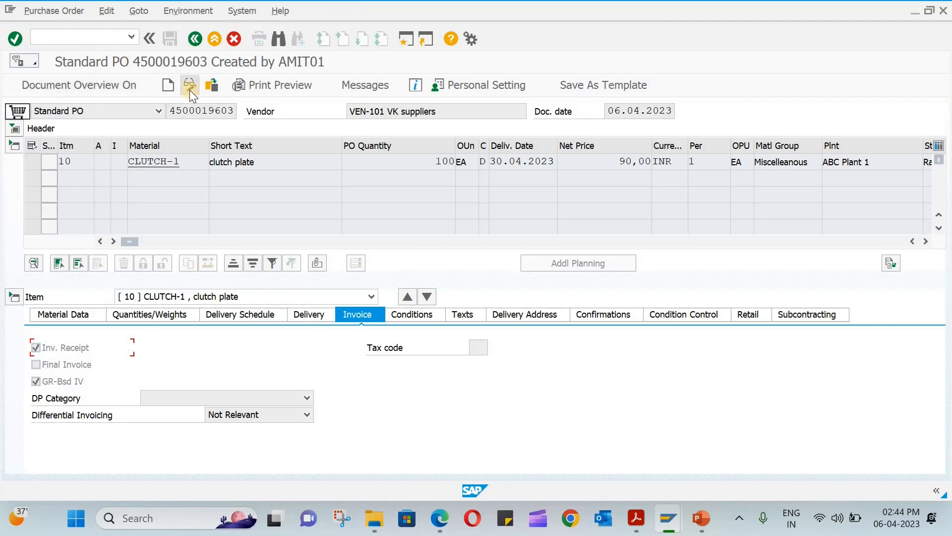
pyautogui.click(204, 87)
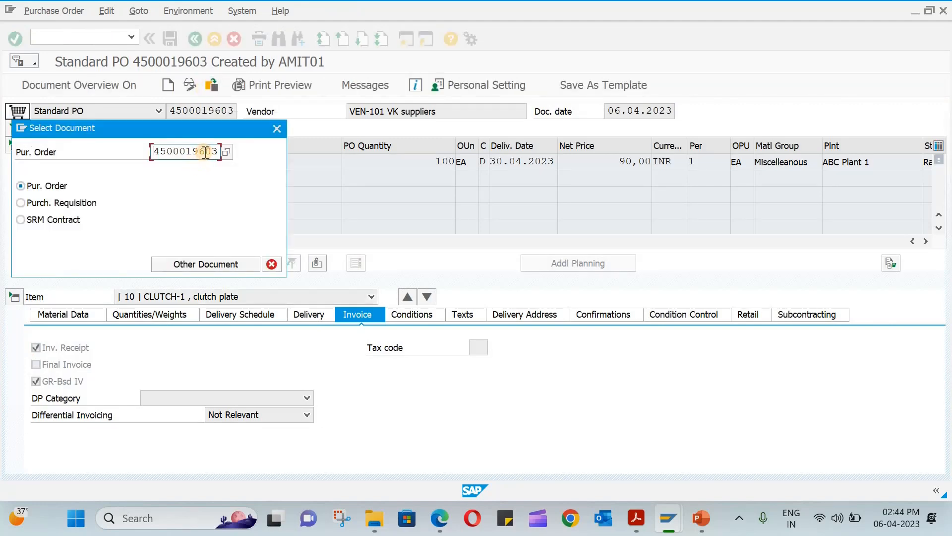
pyautogui.doubleClick(205, 152)
pyautogui.write('Message no')
pyautogui.click(226, 151)
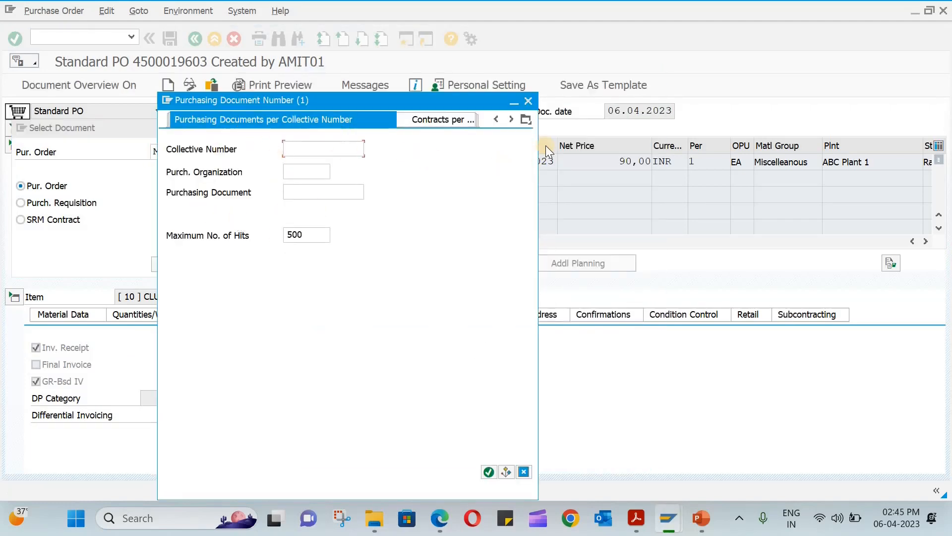
# - Search purchase orders by PO date 06.04.2023 and open the Office supply framework order from the hits
pyautogui.click(529, 120)
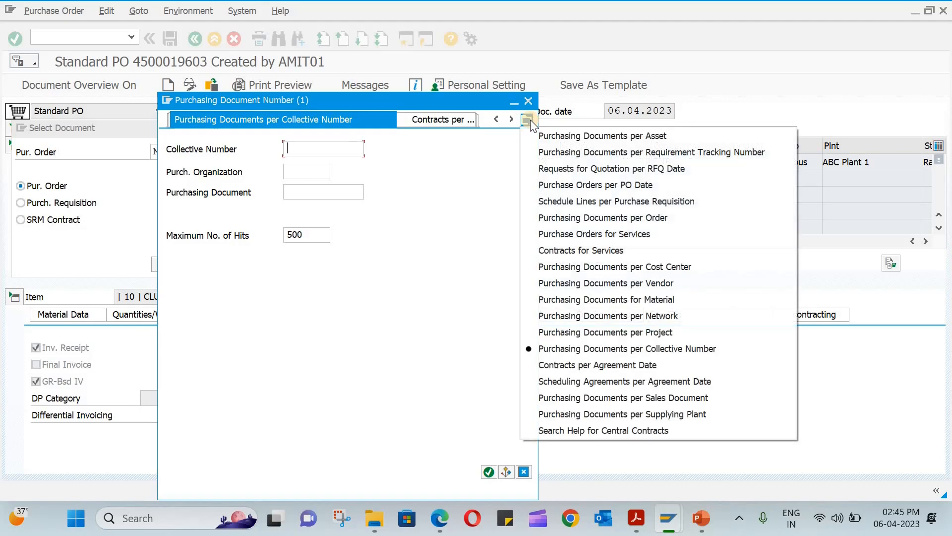
pyautogui.click(598, 185)
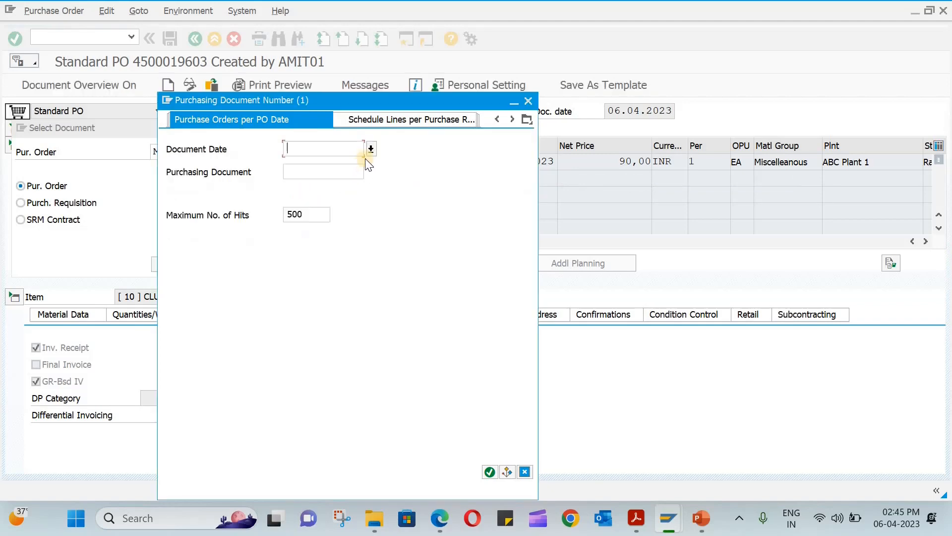
pyautogui.click(370, 151)
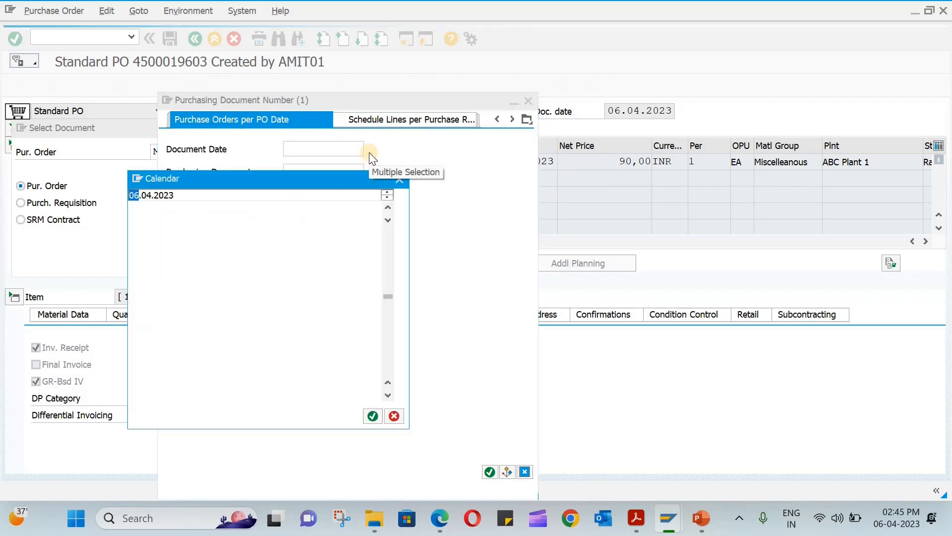
pyautogui.doubleClick(278, 305)
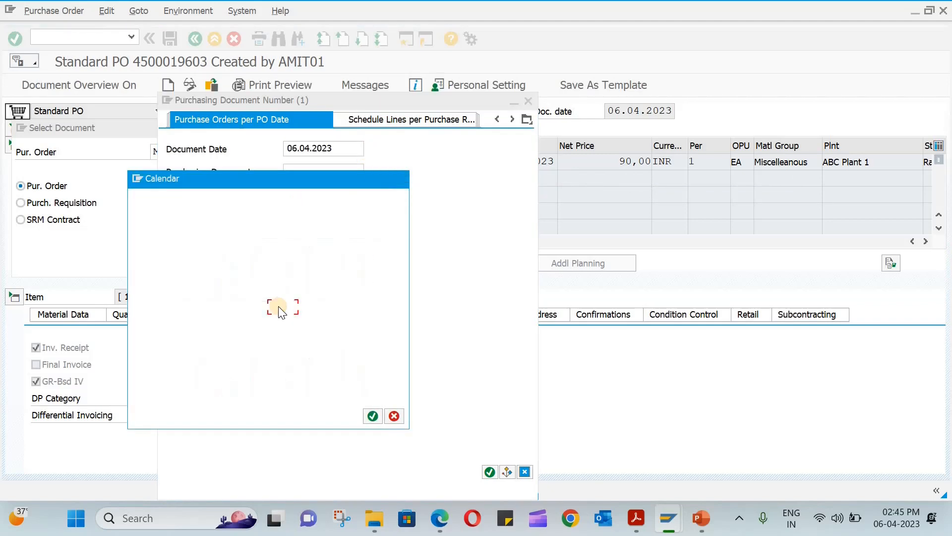
pyautogui.press('Return')
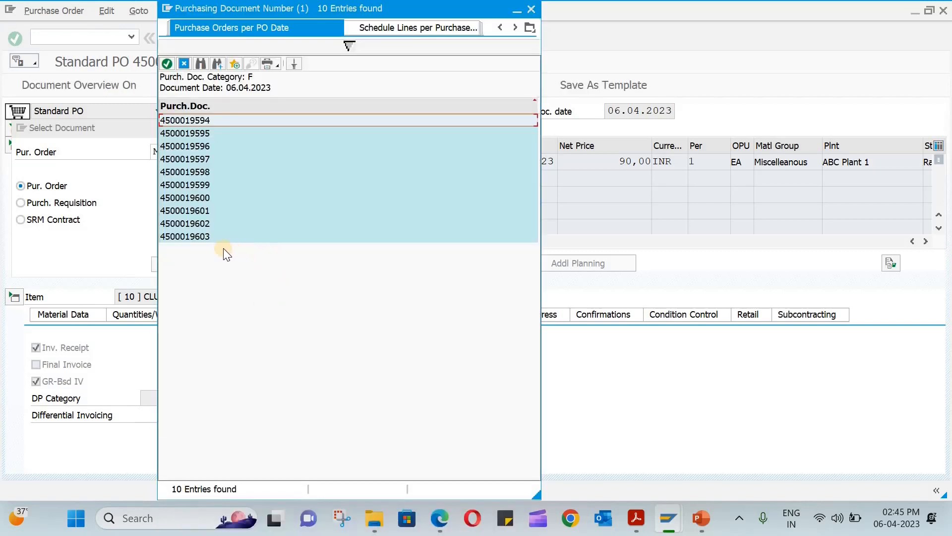
pyautogui.doubleClick(206, 223)
pyautogui.press('Return')
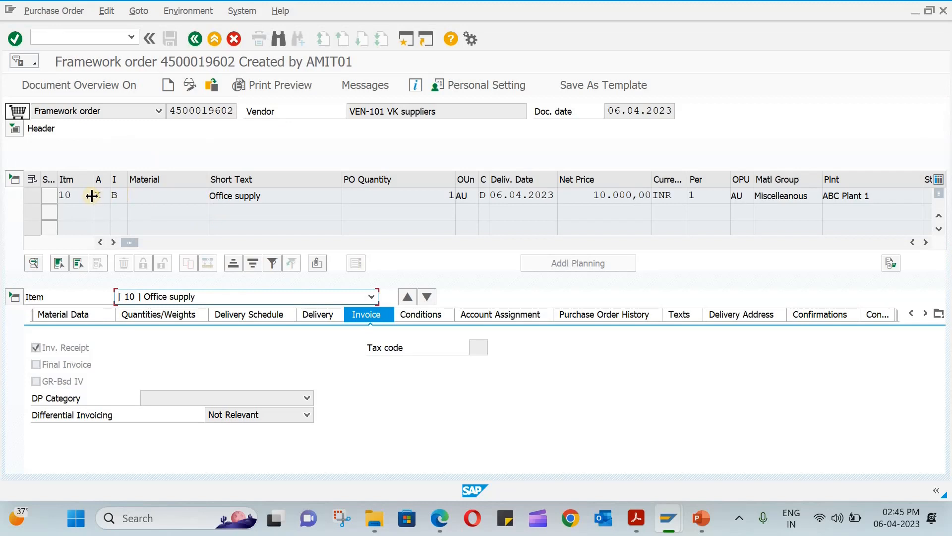
# - Review the Office supply item's purchase order history, delivery, conditions, delivery schedule and limits details
pyautogui.click(119, 194)
pyautogui.click(622, 317)
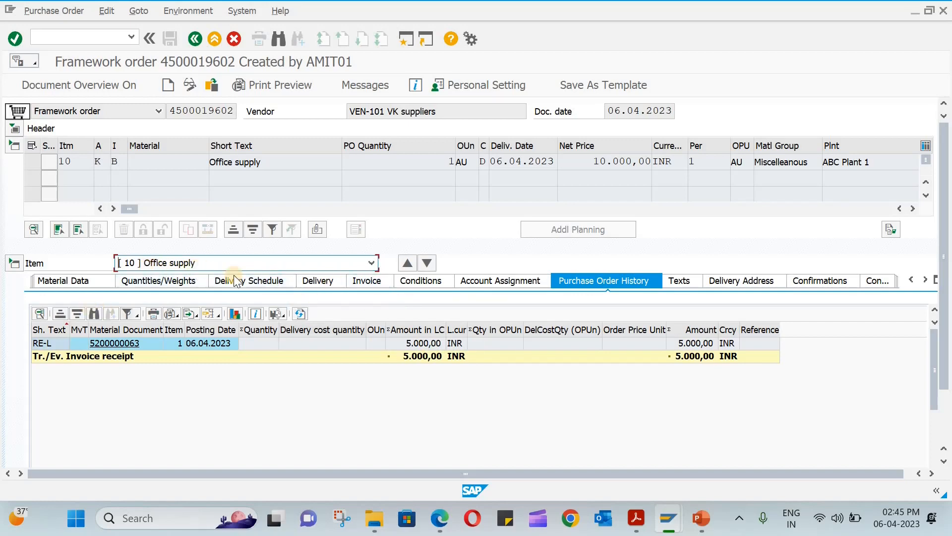
pyautogui.click(305, 278)
pyautogui.click(359, 279)
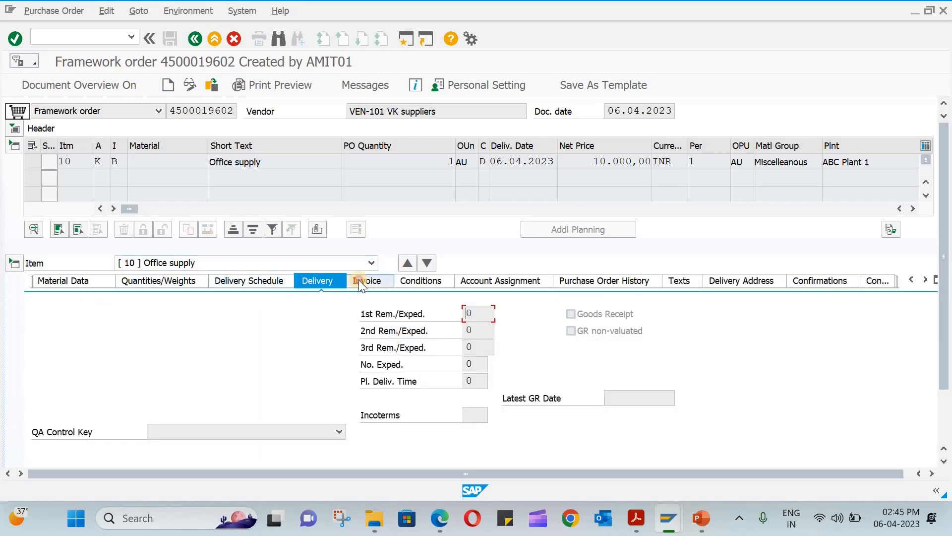
pyautogui.click(423, 315)
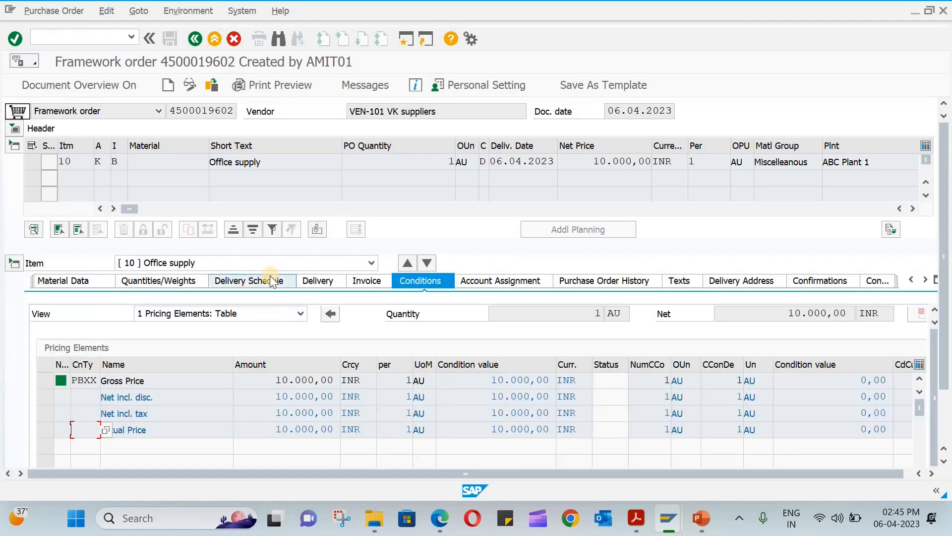
pyautogui.click(271, 278)
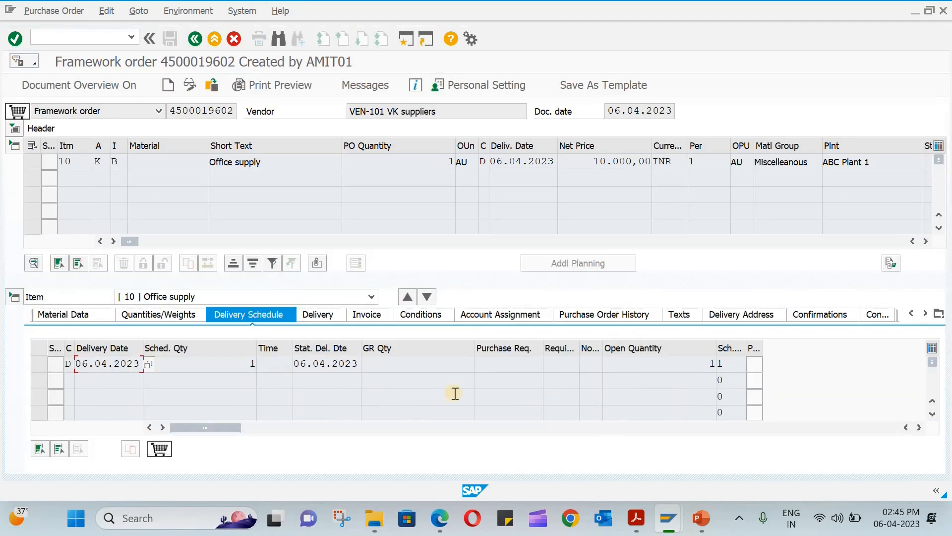
pyautogui.click(938, 313)
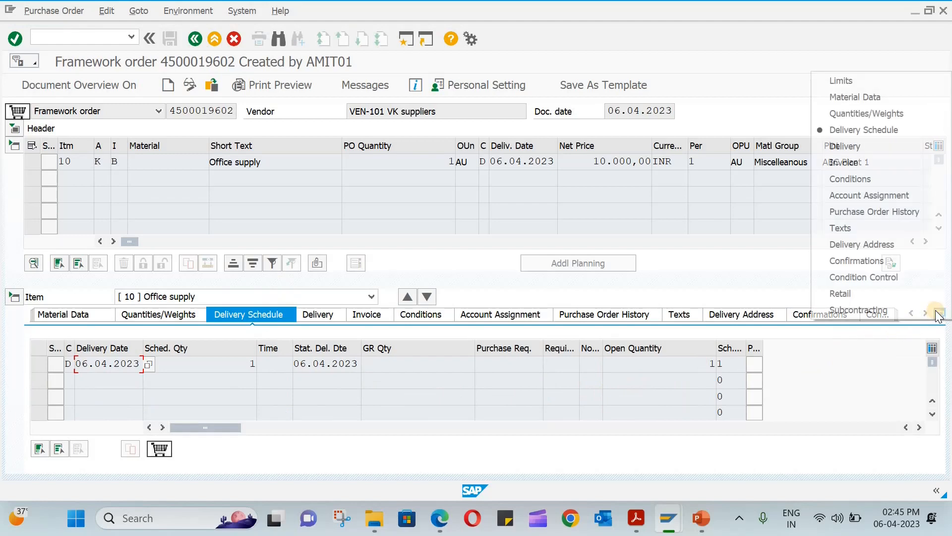
pyautogui.click(852, 81)
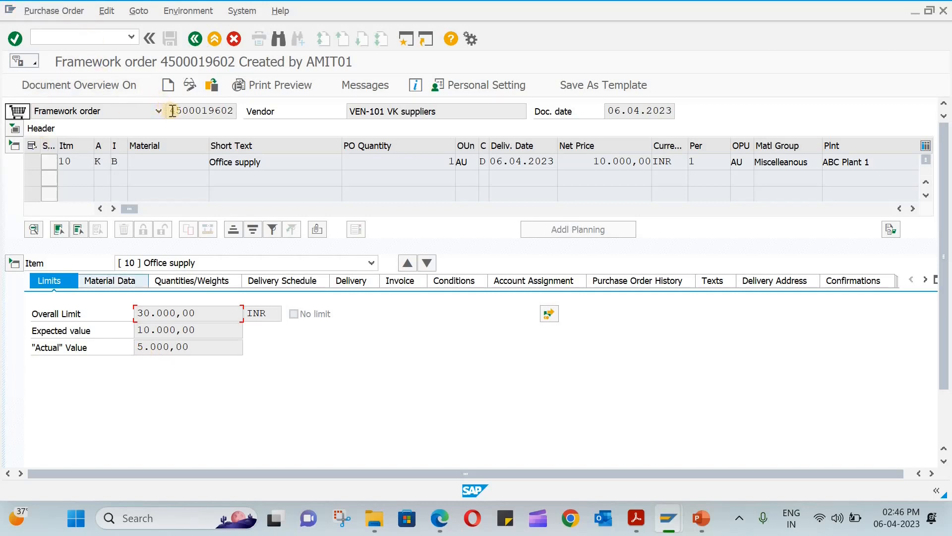
# - Copy the framework order's number and start the incoming invoice transaction MIRO
pyautogui.moveTo(173, 111); pyautogui.dragTo(245, 116)
pyautogui.hotkey('ctrl', 'c')
pyautogui.click(98, 38)
pyautogui.write('/NMIRO')
pyautogui.press('Return')
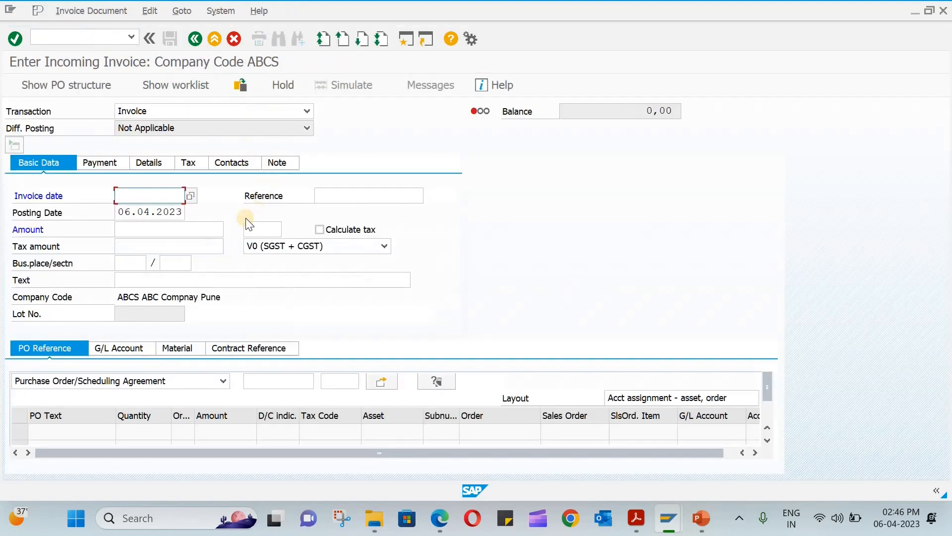
# - Set the invoice date to 06.04.2023 and try to load the purchase order reference from the copied number
pyautogui.click(189, 199)
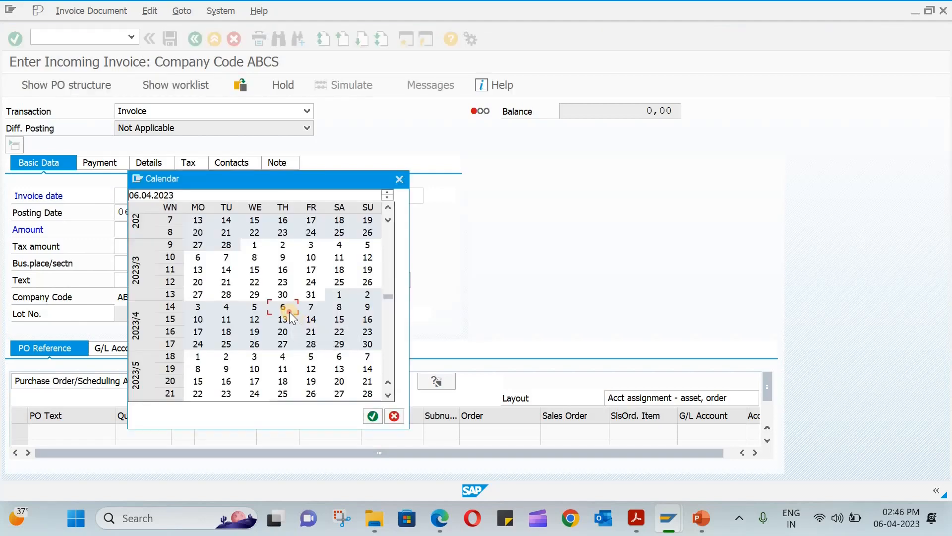
pyautogui.doubleClick(290, 310)
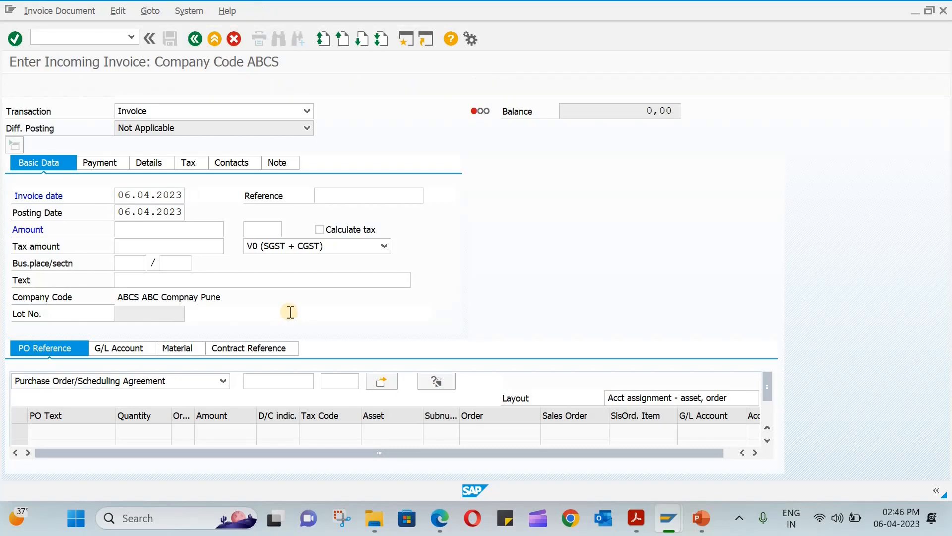
pyautogui.click(274, 379)
pyautogui.hotkey('ctrl', 'v')
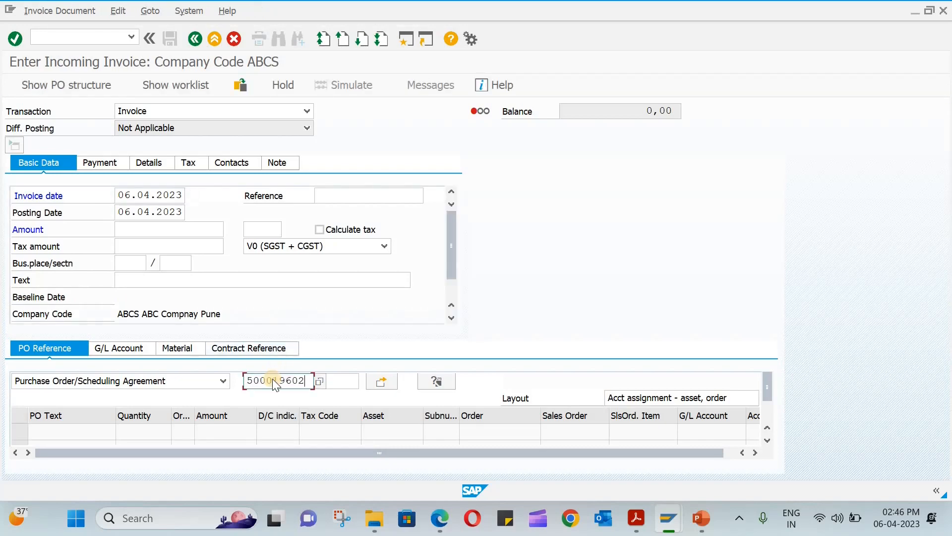
pyautogui.press('Return')
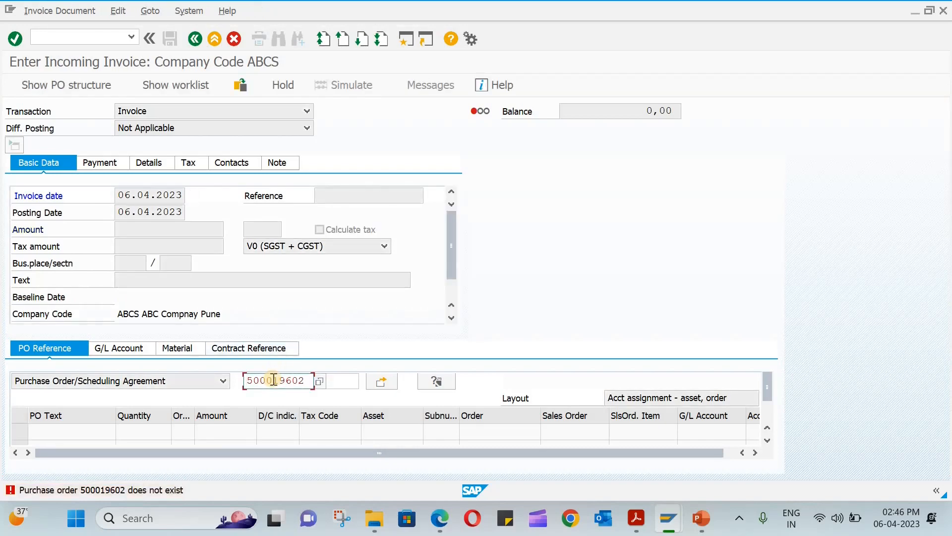
# - Replace the purchase order reference with the framework order's full number and load its Office supply item into the invoice
pyautogui.click(307, 381)
pyautogui.press('BackSpace')
pyautogui.press('BackSpace')
pyautogui.press('BackSpace')
pyautogui.press('BackSpace')
pyautogui.press('BackSpace')
pyautogui.press('BackSpace')
pyautogui.press('BackSpace')
pyautogui.press('BackSpace')
pyautogui.press('BackSpace')
pyautogui.write('4')
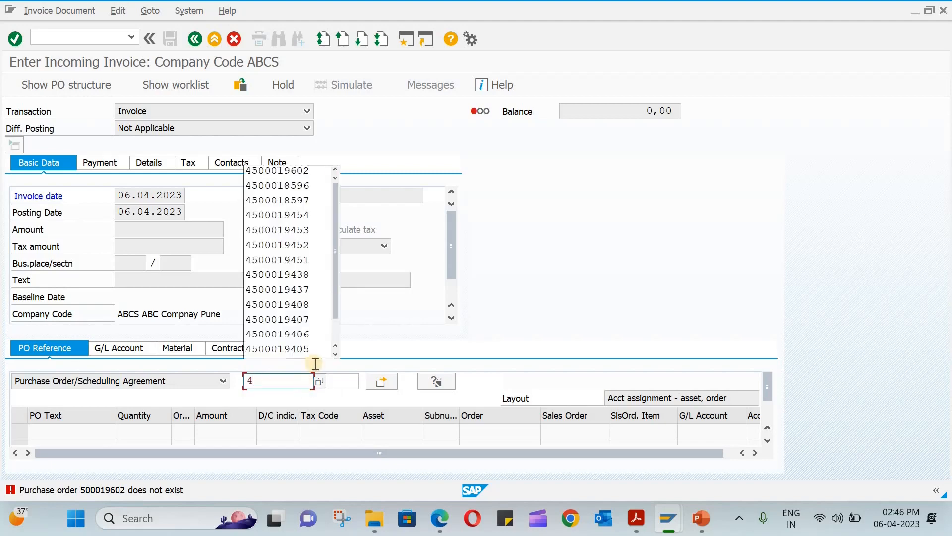
pyautogui.click(306, 164)
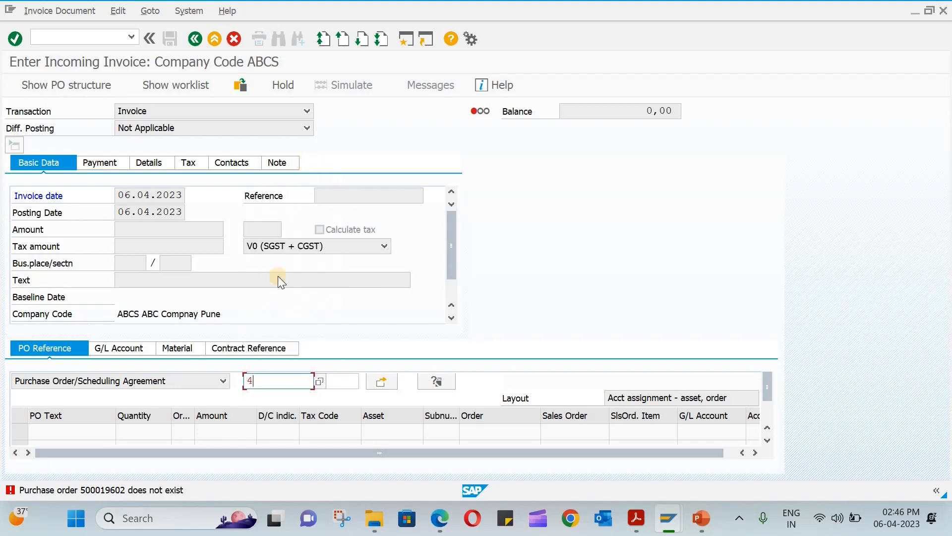
pyautogui.press('BackSpace')
pyautogui.write('4')
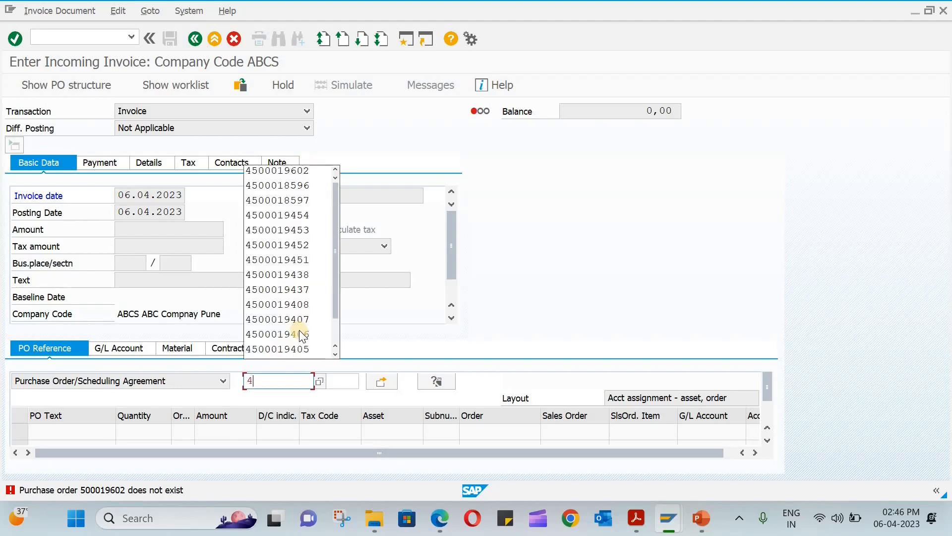
pyautogui.click(309, 170)
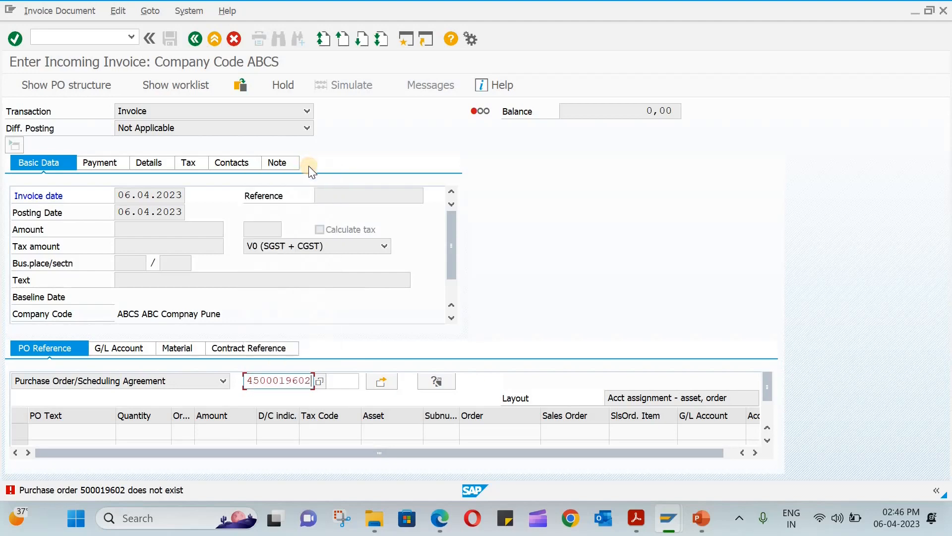
pyautogui.press('Return')
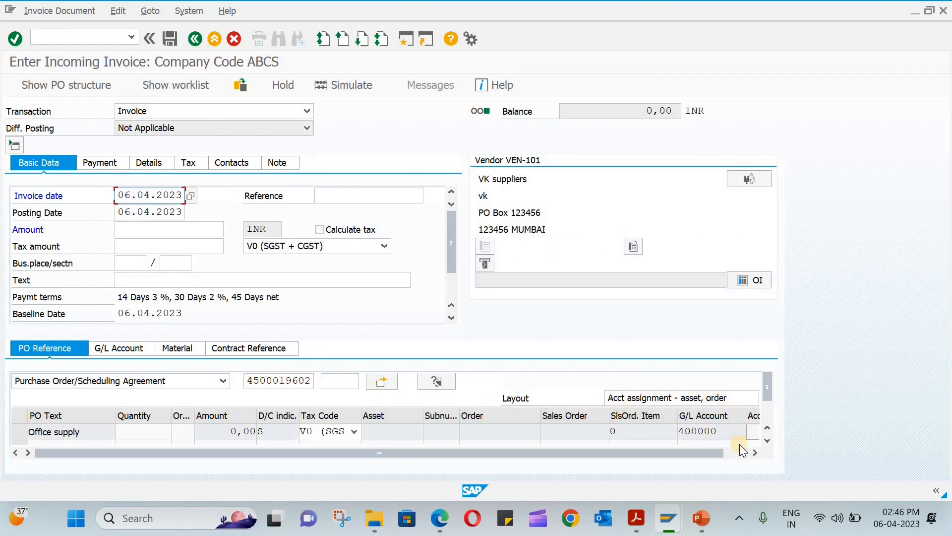
# - Enter an amount of 500 in the Office supply item's multiple account assignment and return to the invoice
pyautogui.click(756, 451)
pyautogui.click(755, 452)
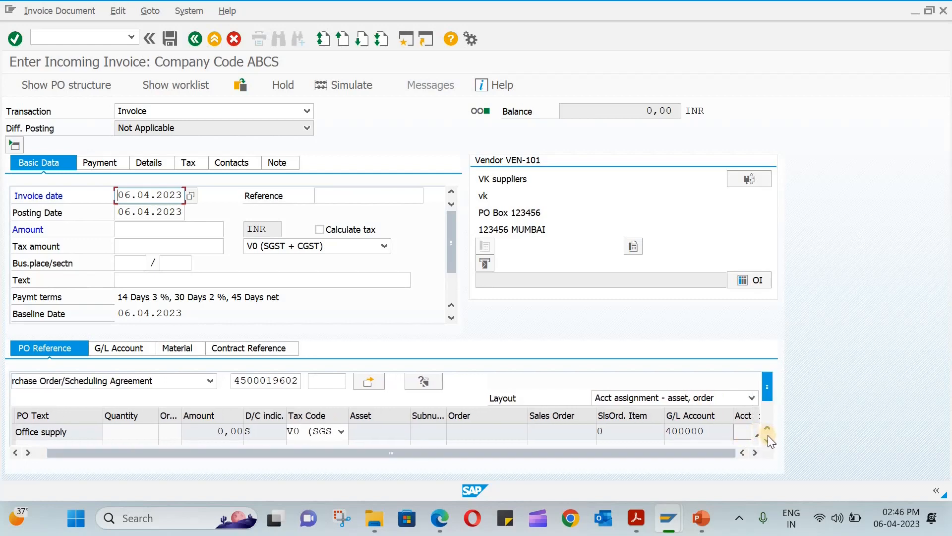
pyautogui.click(767, 435)
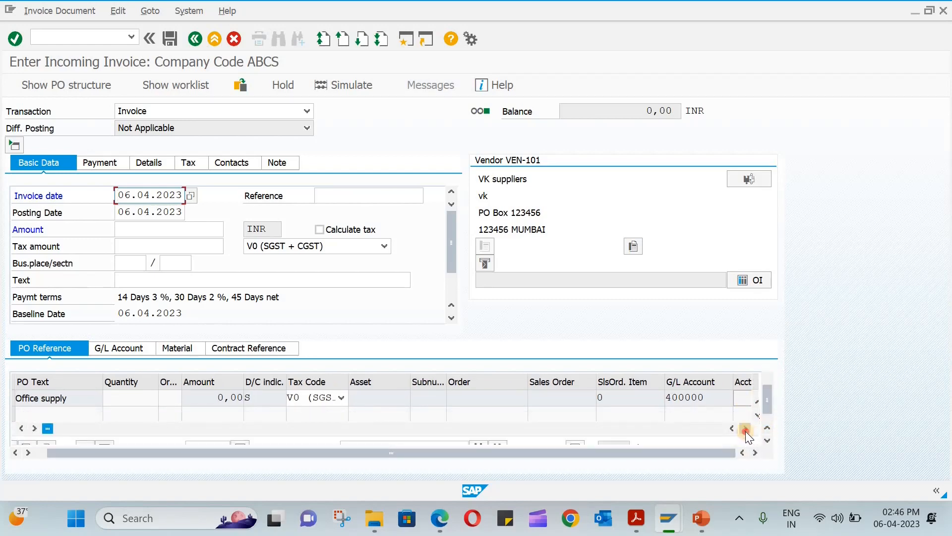
pyautogui.click(745, 428)
pyautogui.click(745, 429)
pyautogui.click(579, 400)
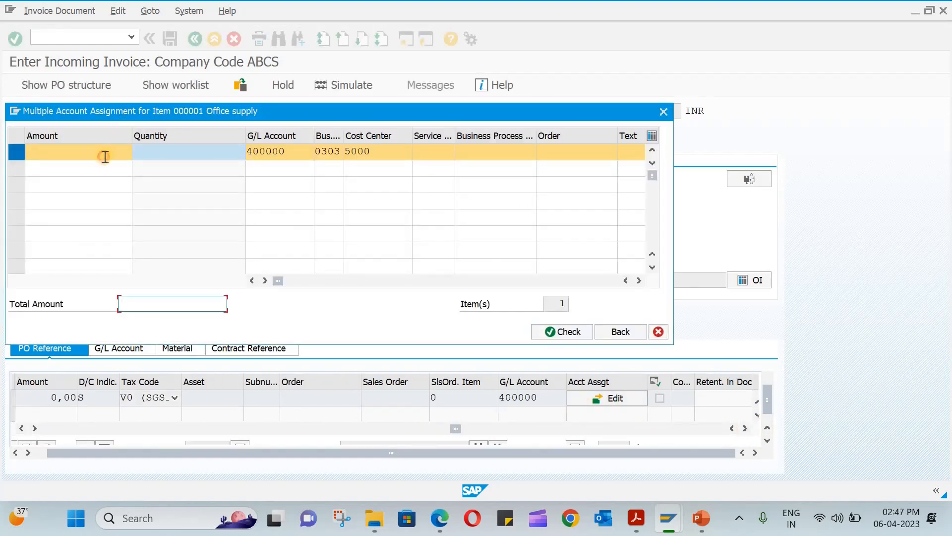
pyautogui.click(105, 157)
pyautogui.write('500')
pyautogui.press('Return')
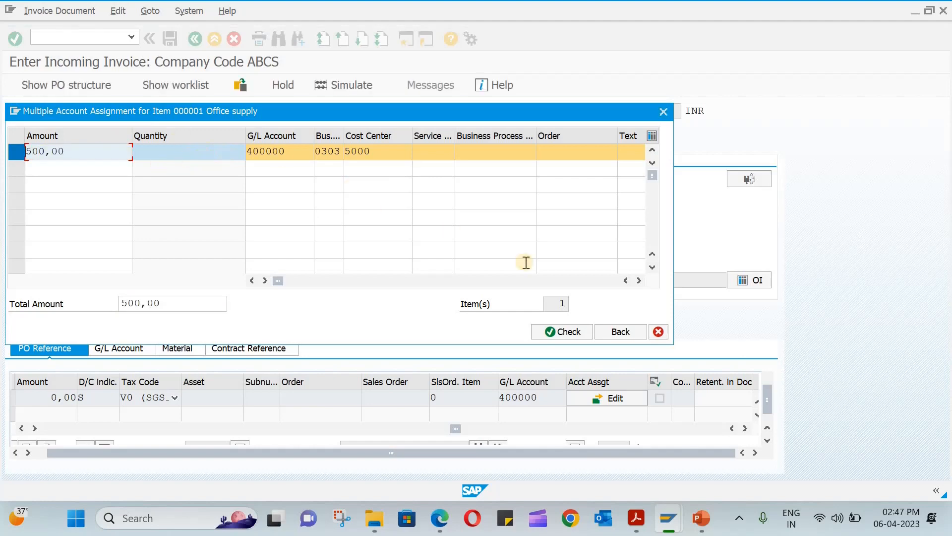
pyautogui.click(615, 333)
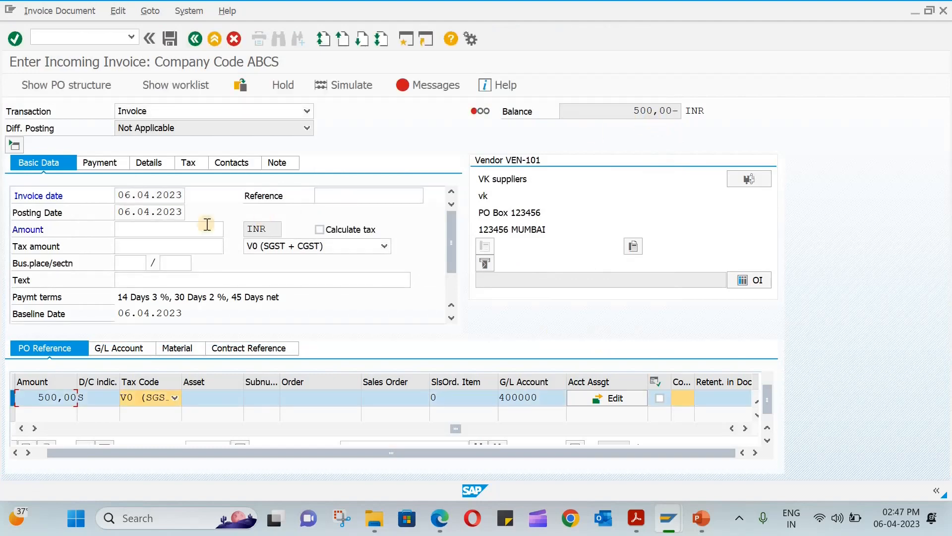
# - Set the invoice amount in the basic data to 500 INR
pyautogui.click(203, 224)
pyautogui.write('500')
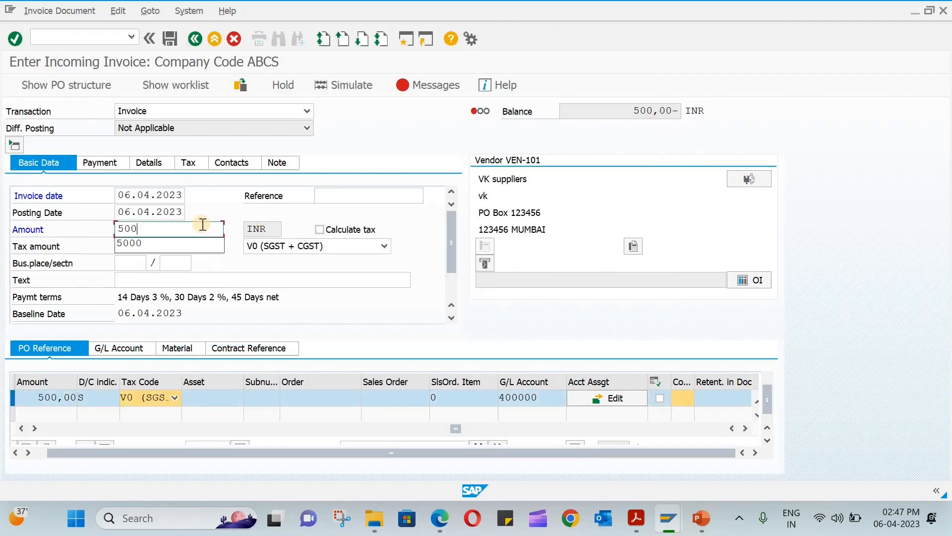
pyautogui.press('Return')
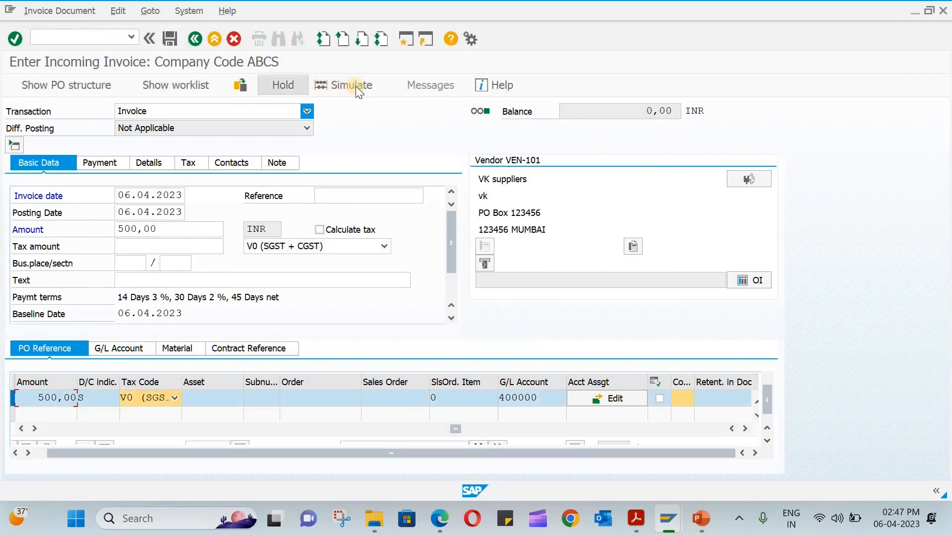
# - Simulate the invoice document to check its postings, close the simulation and post the invoice
pyautogui.click(356, 86)
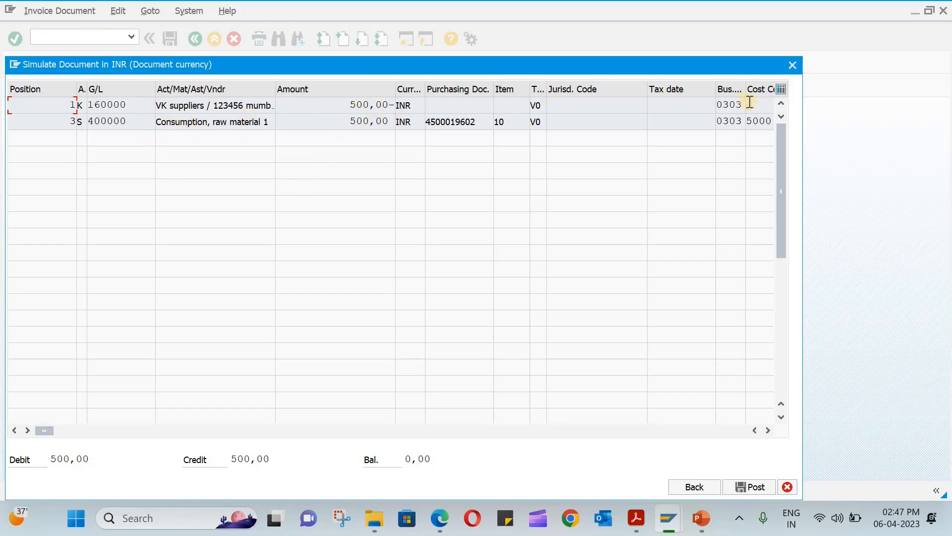
pyautogui.click(791, 67)
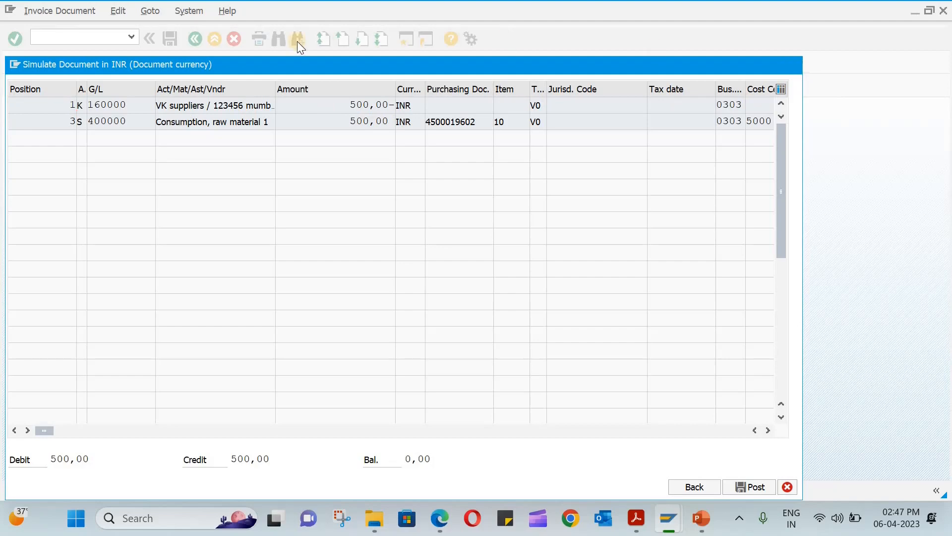
pyautogui.click(171, 39)
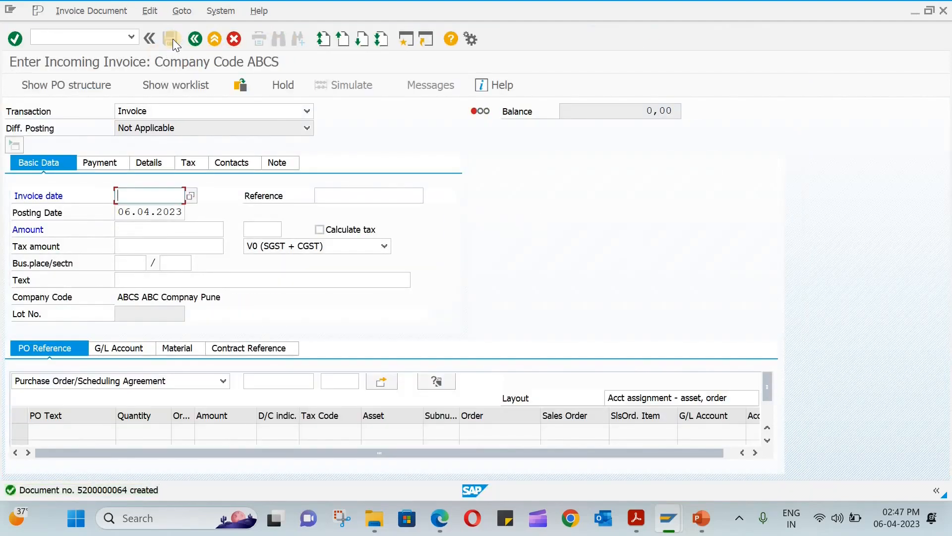
# - Start the purchase order display transaction and check the framework order's Office supply limits and actual value
pyautogui.click(51, 38)
pyautogui.write('/NME23')
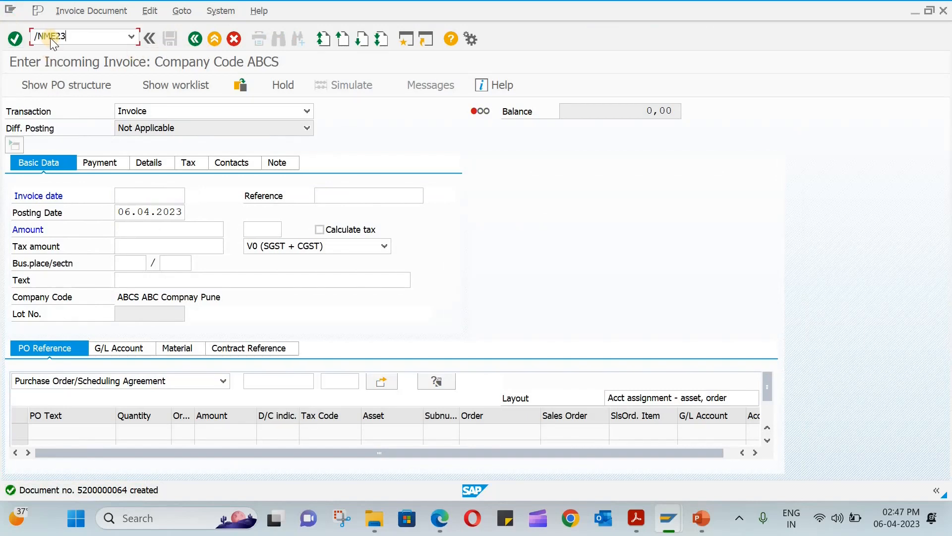
pyautogui.press('Return')
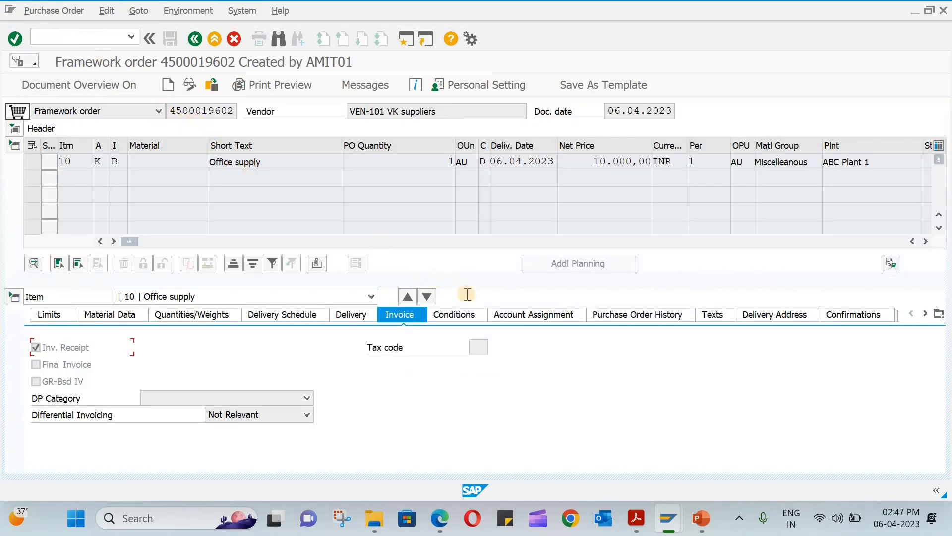
pyautogui.click(38, 317)
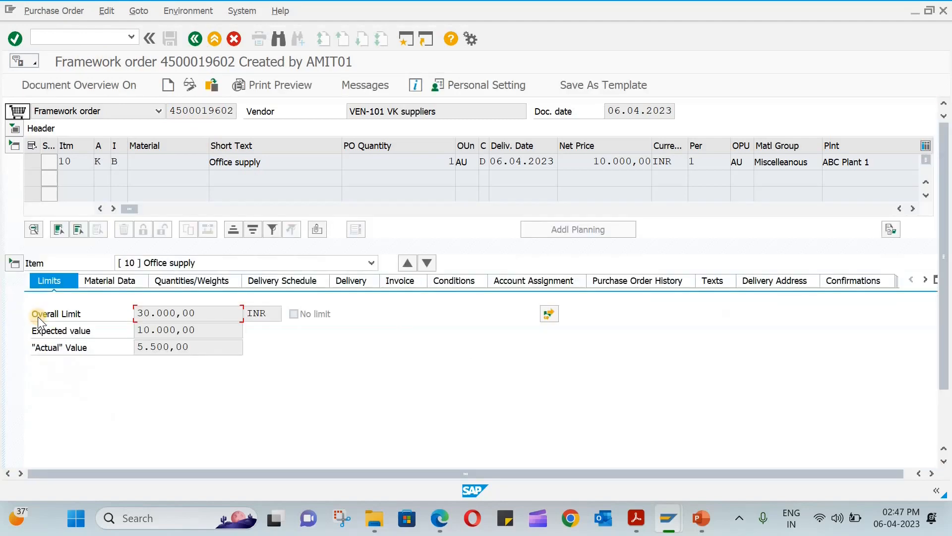